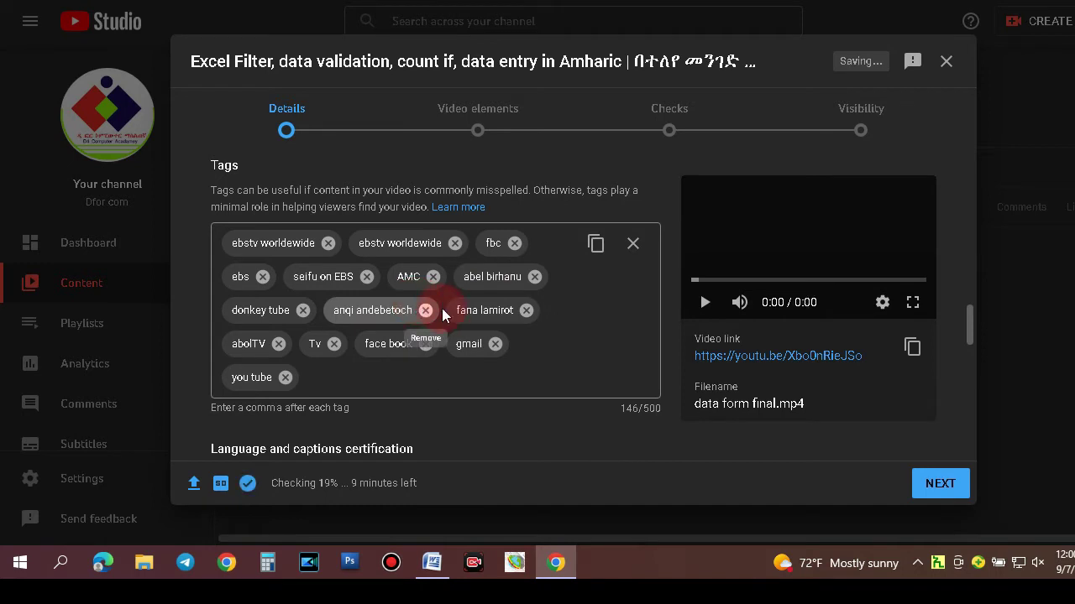
Step: Set the video language to Amharic
{"action": "scroll", "coordinate": [449, 307], "scroll_direction": "down", "scroll_amount": 1}
{"action": "scroll", "coordinate": [432, 313], "scroll_direction": "down", "scroll_amount": 2}
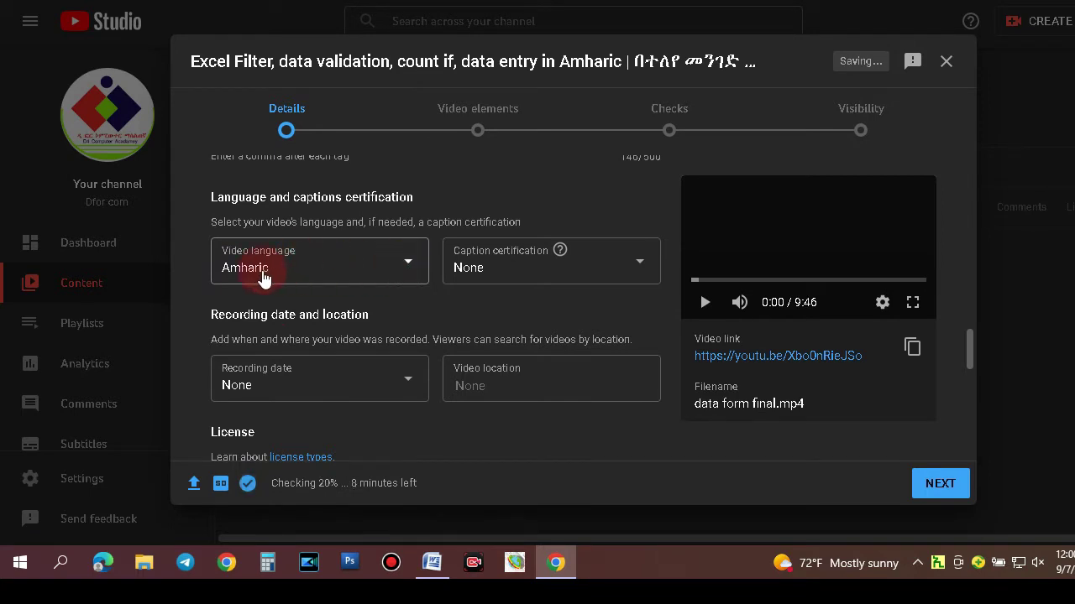
{"action": "left_click", "coordinate": [403, 267]}
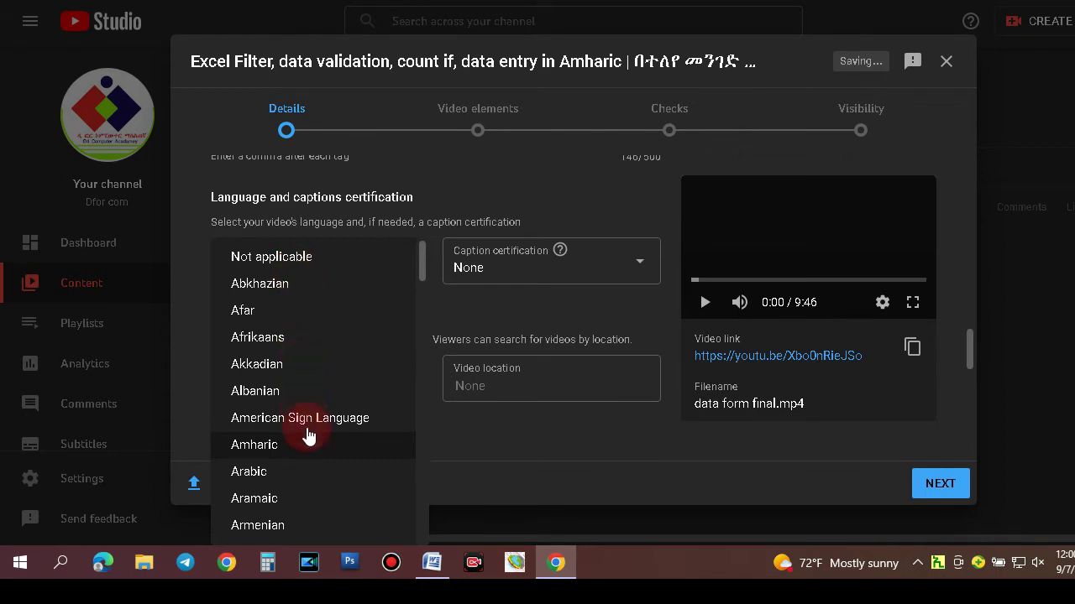
{"action": "left_click", "coordinate": [280, 447]}
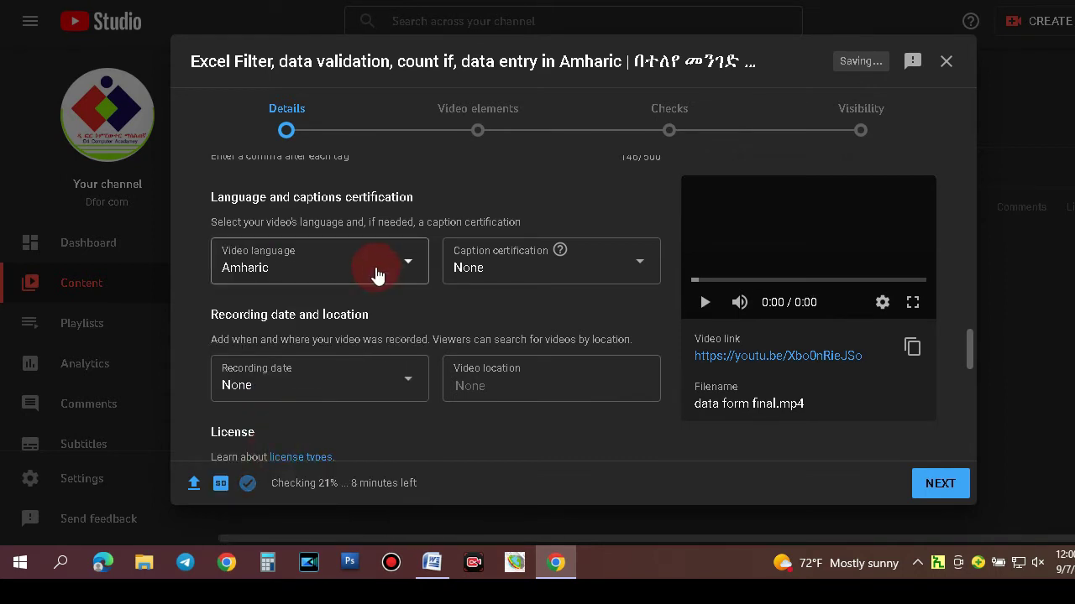
Step: Keep the video assigned to the playlists Microsoft office excel 2007, You Tube and Basic Computer
{"action": "scroll", "coordinate": [361, 361], "scroll_direction": "down", "scroll_amount": 1}
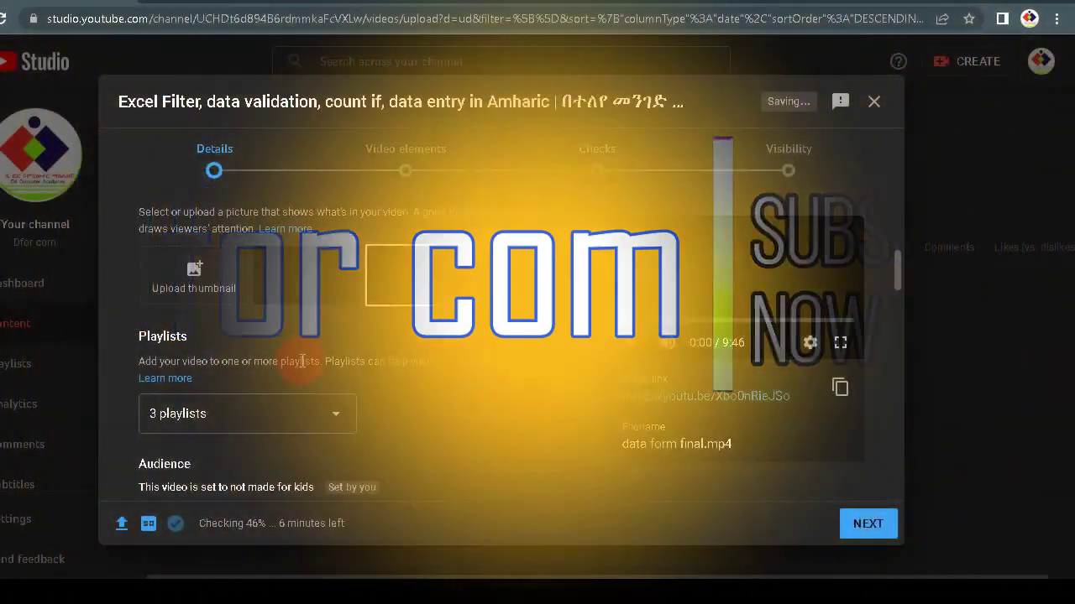
{"action": "scroll", "coordinate": [302, 361], "scroll_direction": "down", "scroll_amount": 1}
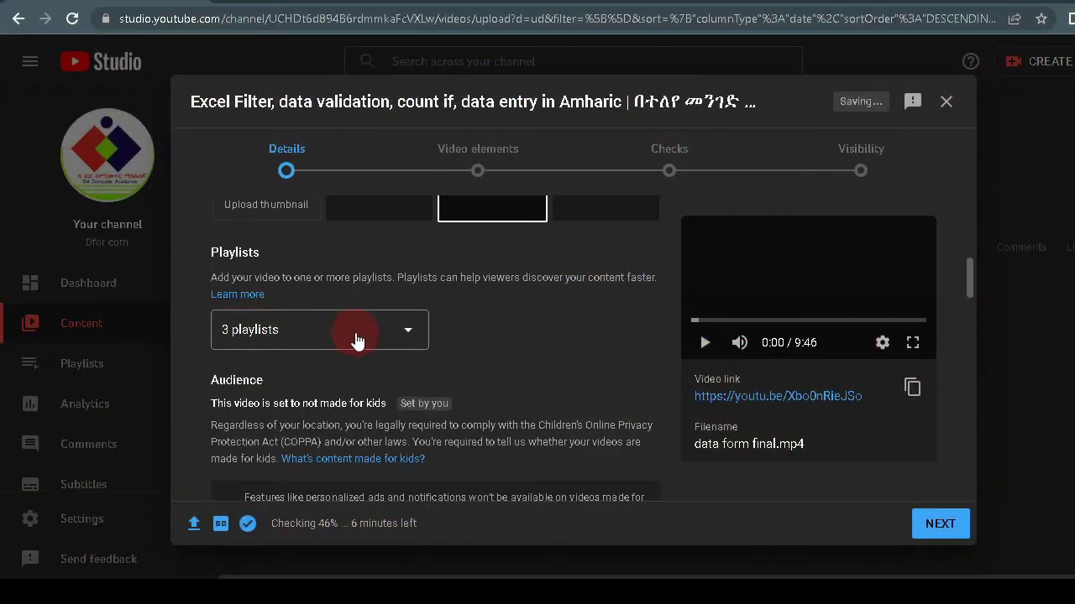
{"action": "left_click", "coordinate": [396, 333]}
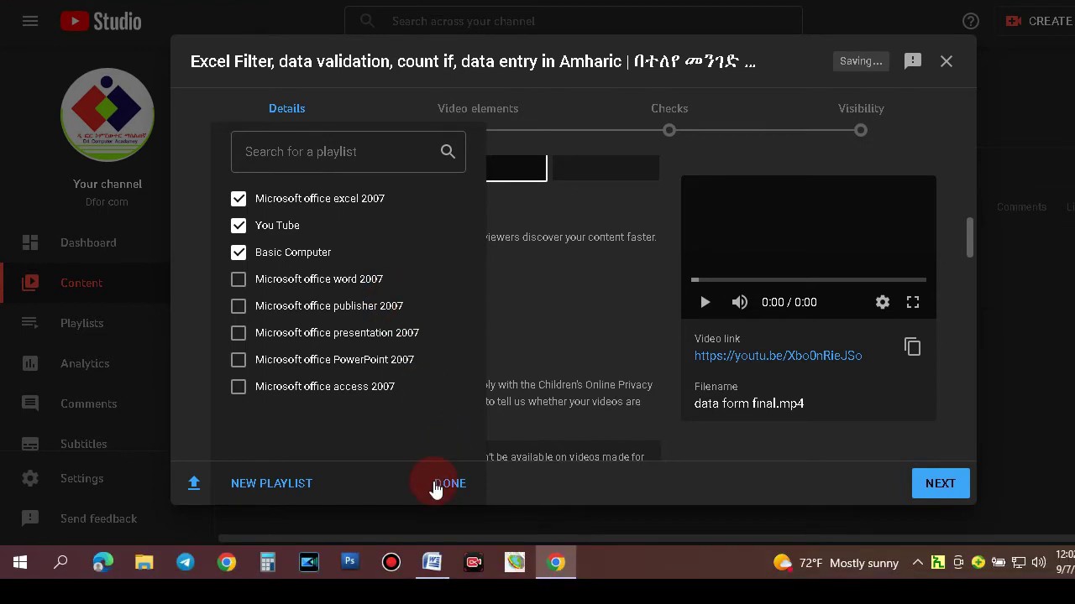
{"action": "left_click", "coordinate": [449, 524]}
Step: Review the video's audience, paid promotion, automatic chapters, tags and language settings
{"action": "scroll", "coordinate": [373, 320], "scroll_direction": "down", "scroll_amount": 2}
{"action": "scroll", "coordinate": [375, 320], "scroll_direction": "down", "scroll_amount": 2}
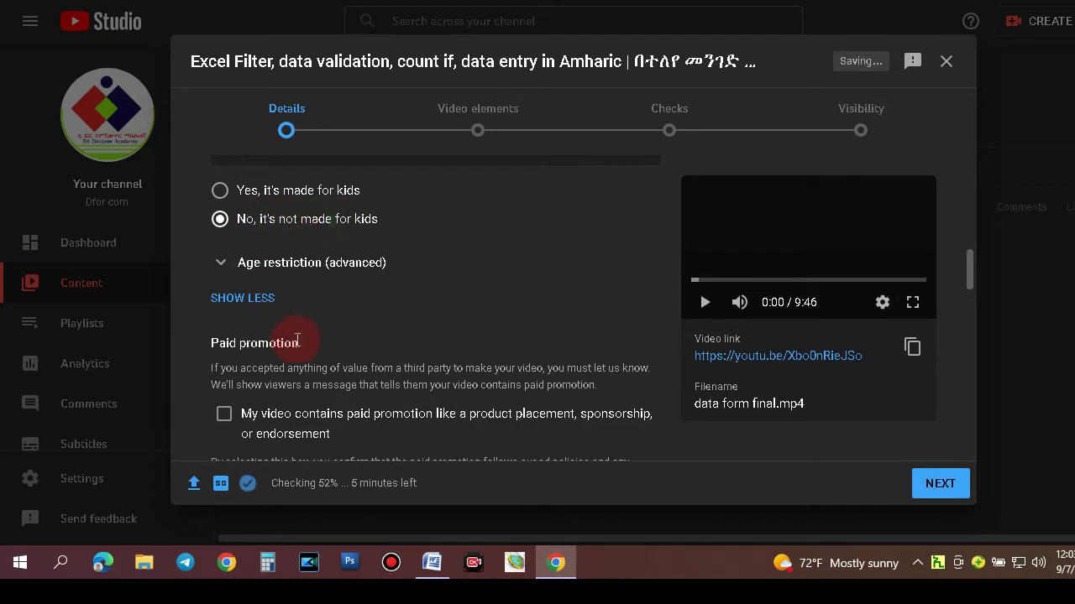
{"action": "scroll", "coordinate": [243, 299], "scroll_direction": "down", "scroll_amount": 2}
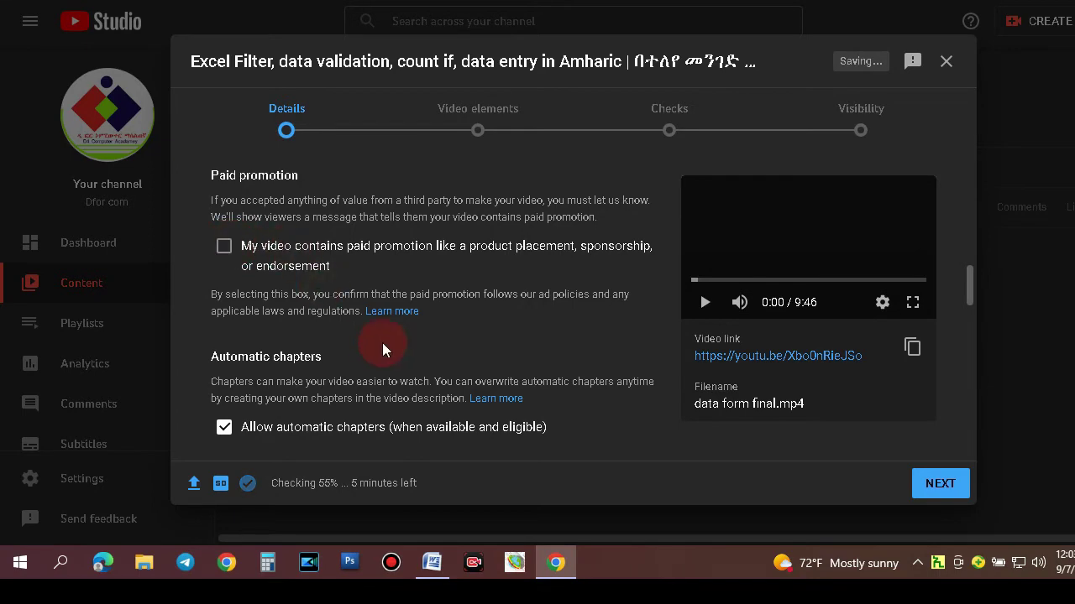
{"action": "scroll", "coordinate": [382, 349], "scroll_direction": "down", "scroll_amount": 2}
{"action": "scroll", "coordinate": [382, 341], "scroll_direction": "down", "scroll_amount": 3}
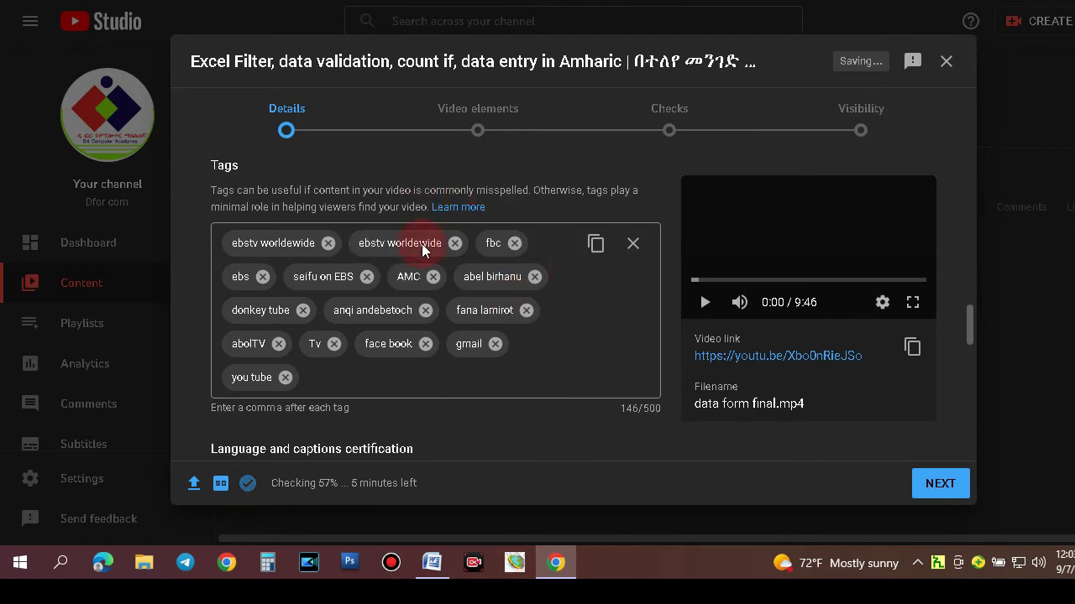
{"action": "scroll", "coordinate": [474, 290], "scroll_direction": "down", "scroll_amount": 1}
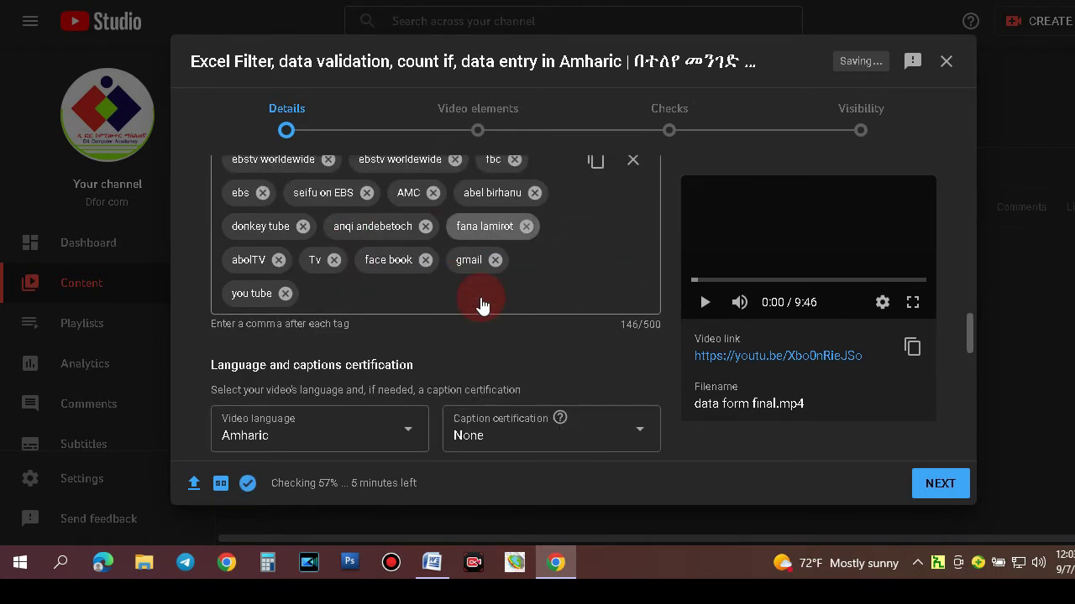
{"action": "scroll", "coordinate": [453, 285], "scroll_direction": "down", "scroll_amount": 2}
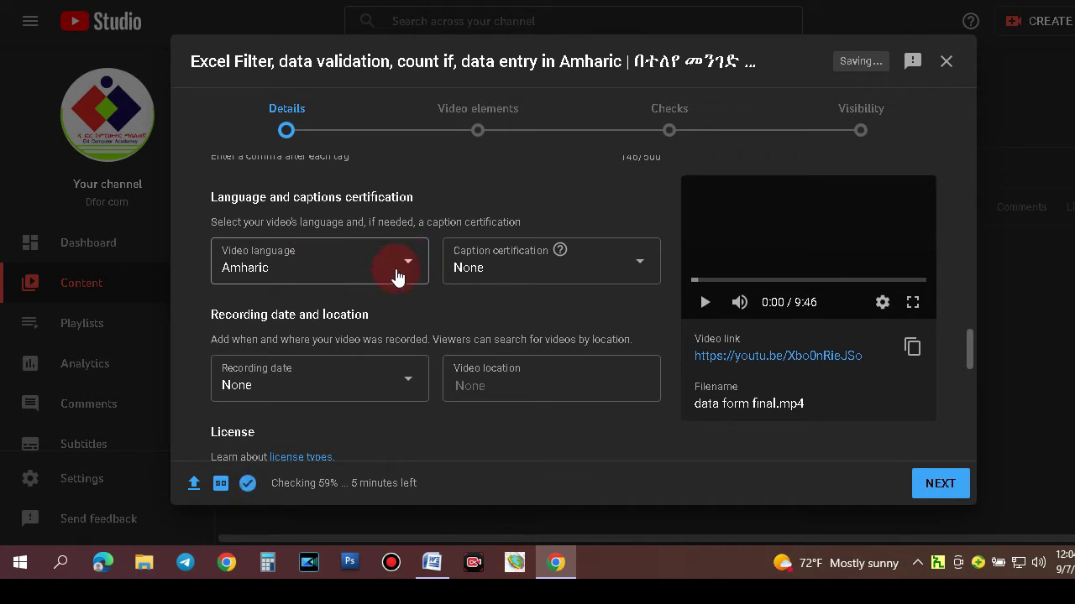
Step: Set the recording date to Sep 7, 2022, leaving the video language list without a change
{"action": "scroll", "coordinate": [326, 309], "scroll_direction": "down", "scroll_amount": 1}
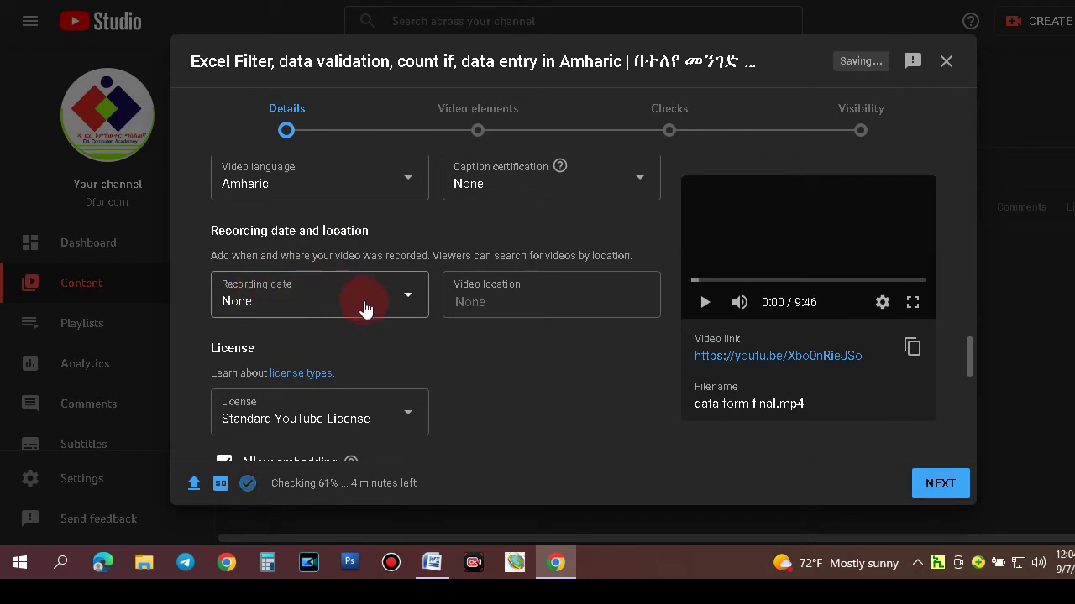
{"action": "left_click", "coordinate": [391, 298]}
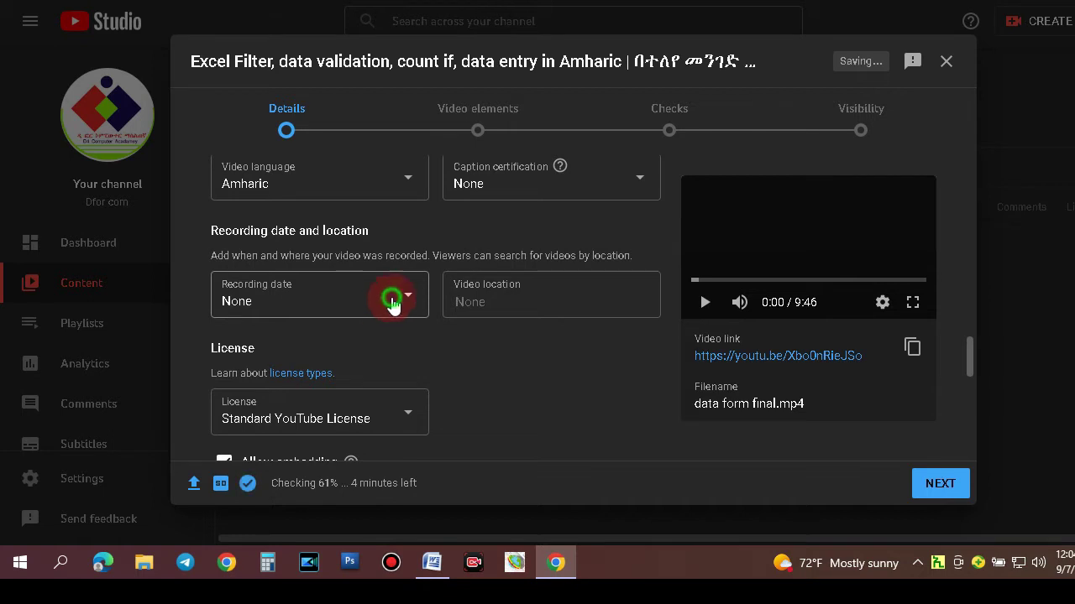
{"action": "left_click", "coordinate": [323, 189]}
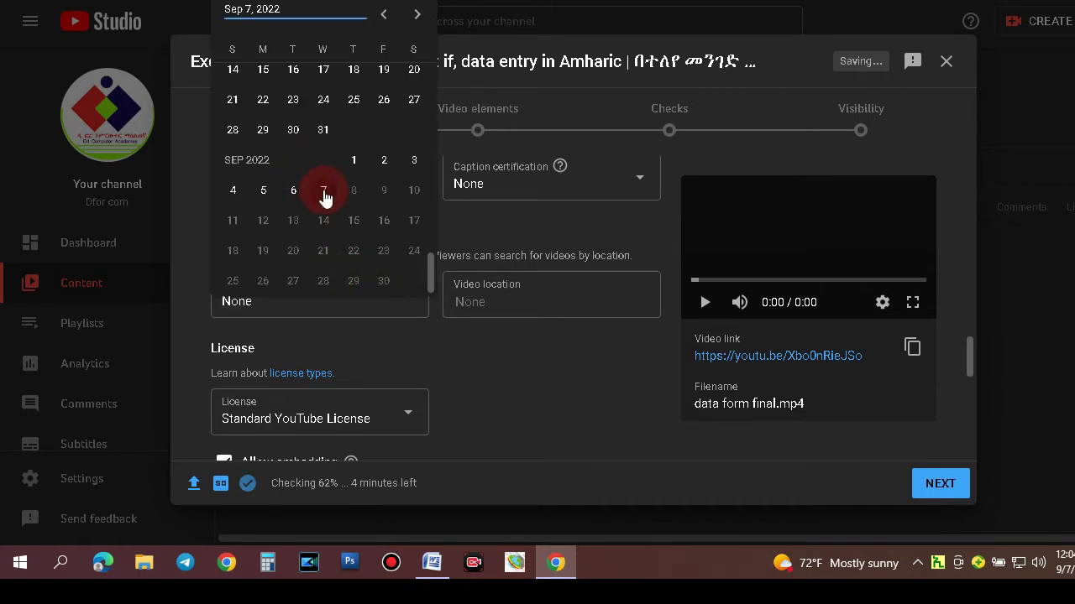
{"action": "left_click", "coordinate": [323, 192]}
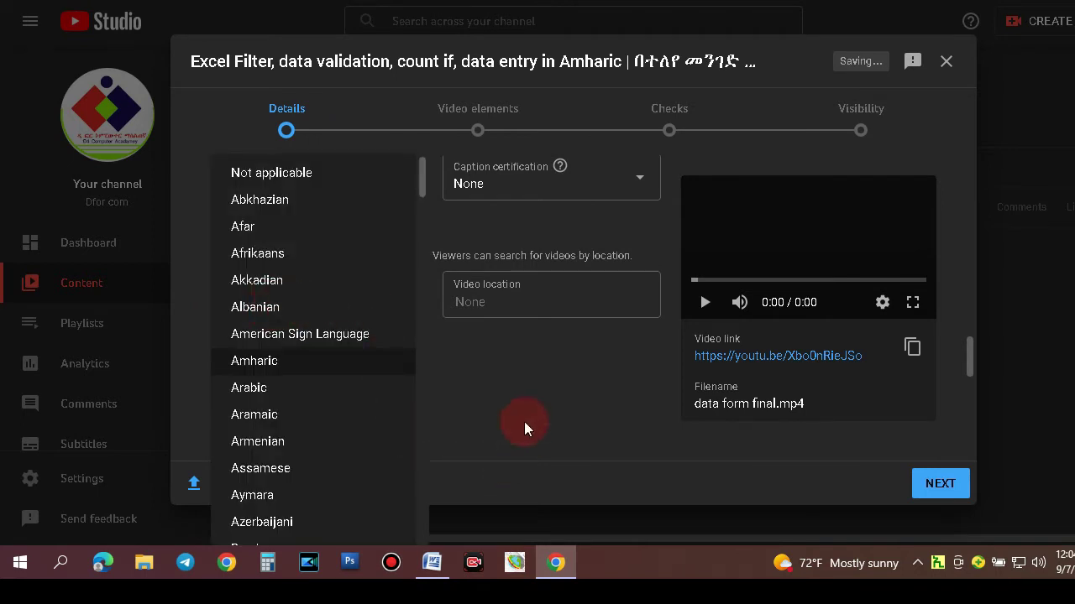
{"action": "left_click", "coordinate": [520, 375]}
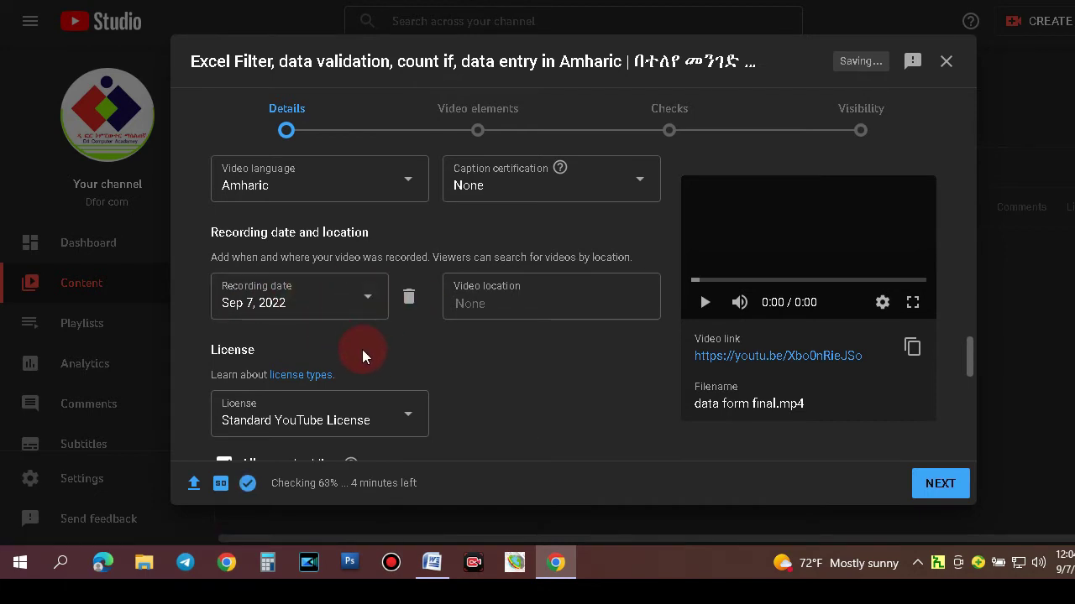
Step: Choose Standard YouTube License as the video's license
{"action": "scroll", "coordinate": [384, 331], "scroll_direction": "down", "scroll_amount": 2}
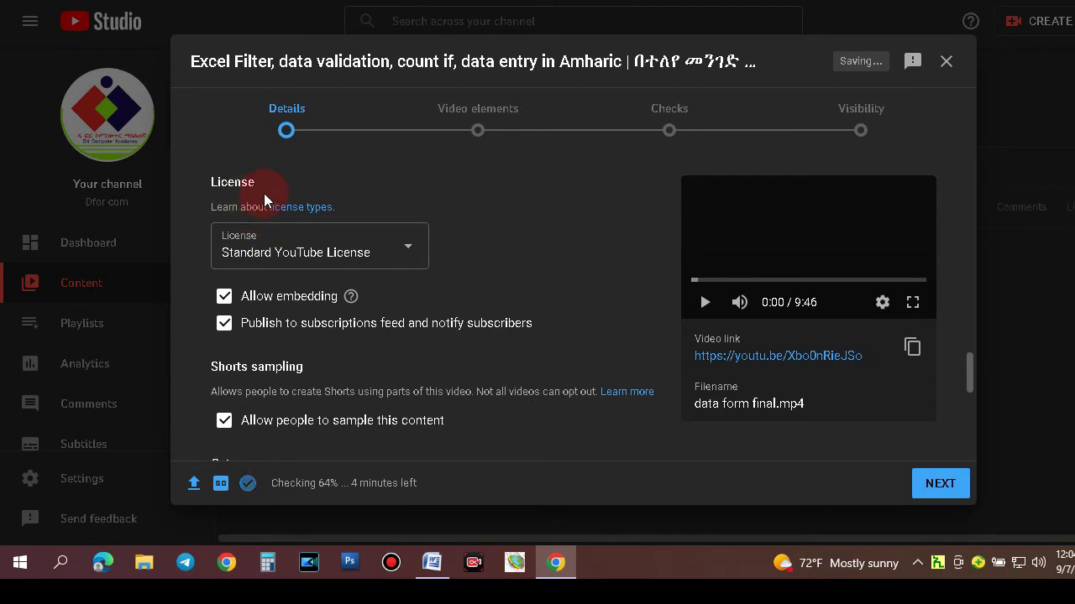
{"action": "left_click", "coordinate": [407, 250]}
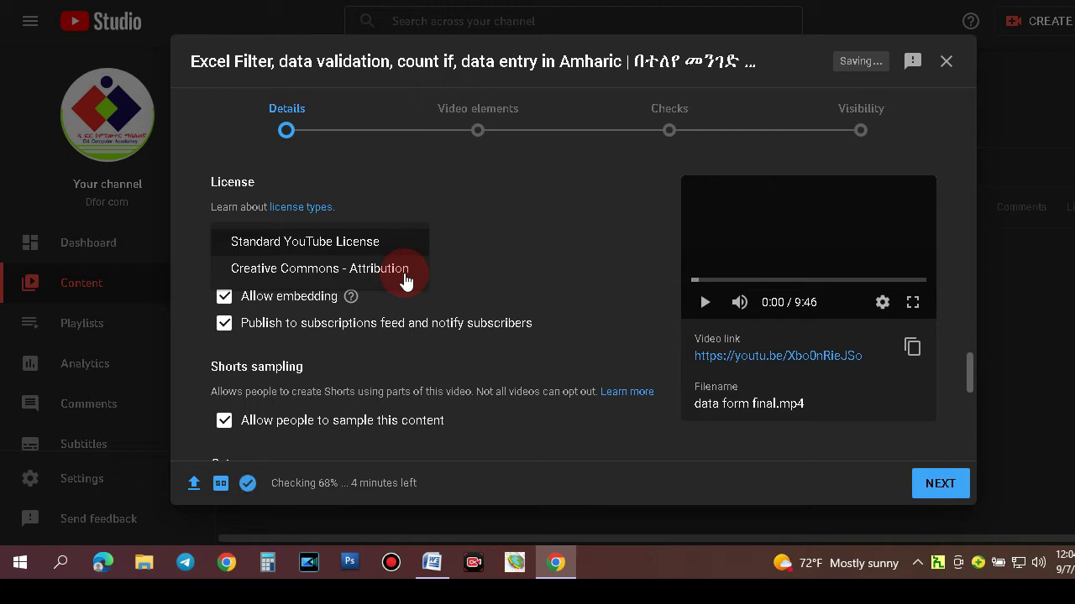
{"action": "left_click", "coordinate": [366, 244]}
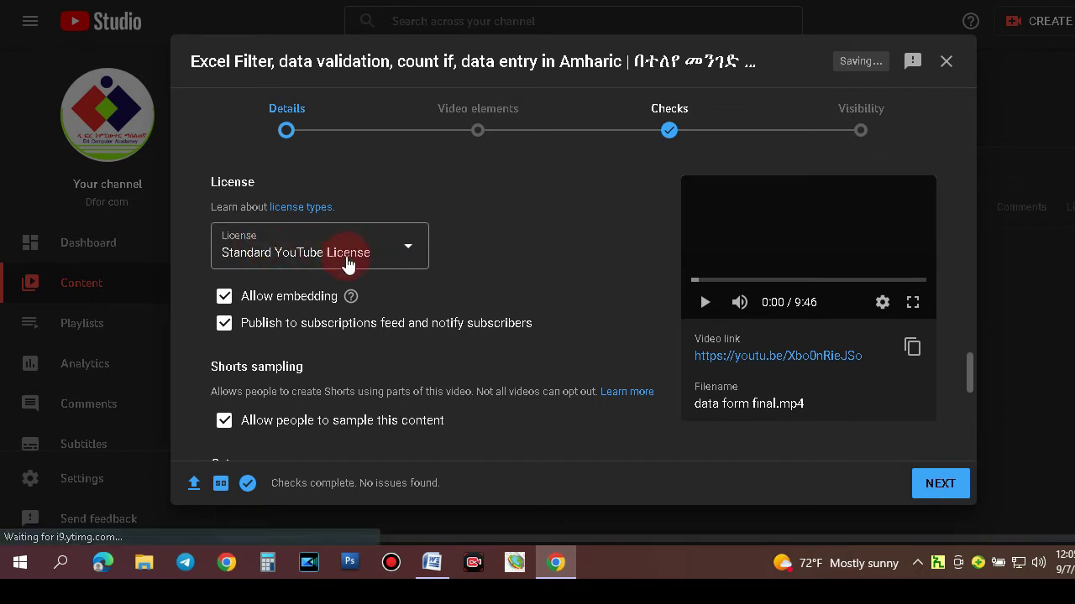
Step: Set the video category to Education
{"action": "scroll", "coordinate": [348, 264], "scroll_direction": "down", "scroll_amount": 1}
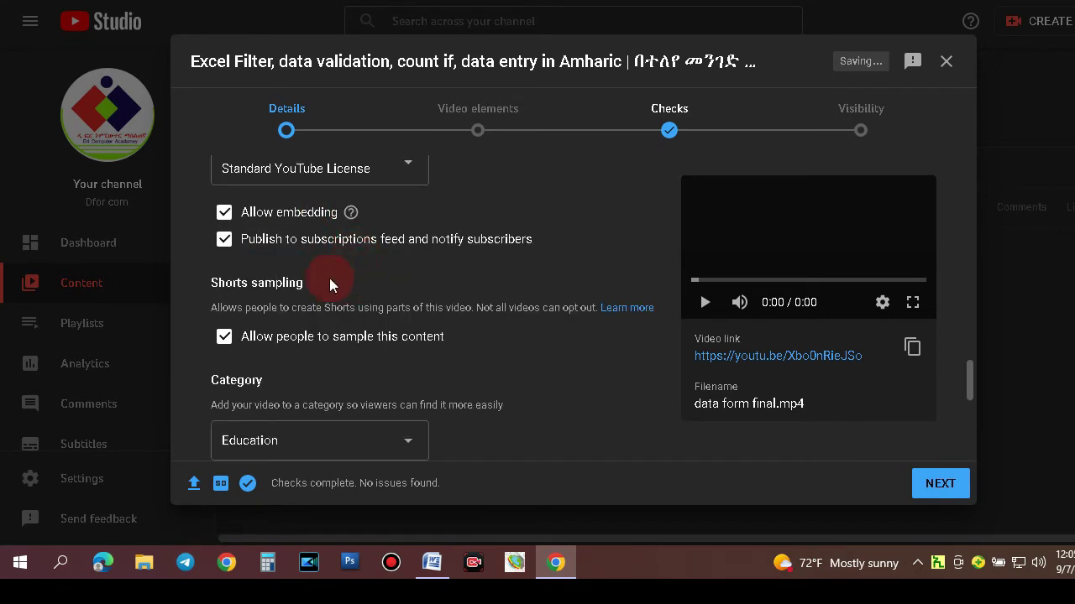
{"action": "scroll", "coordinate": [352, 308], "scroll_direction": "down", "scroll_amount": 2}
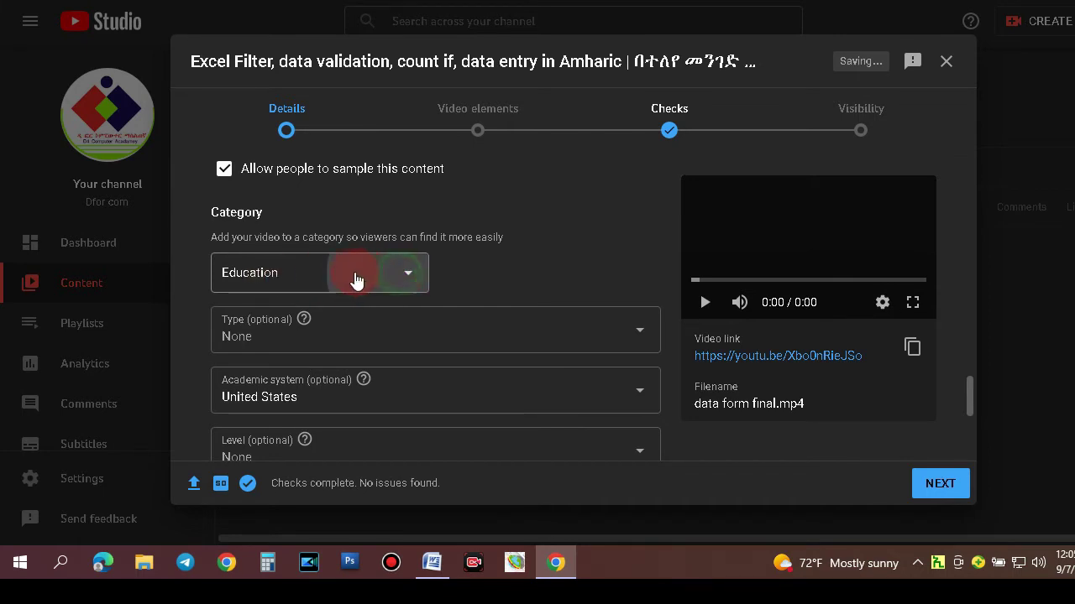
{"action": "left_click", "coordinate": [361, 275]}
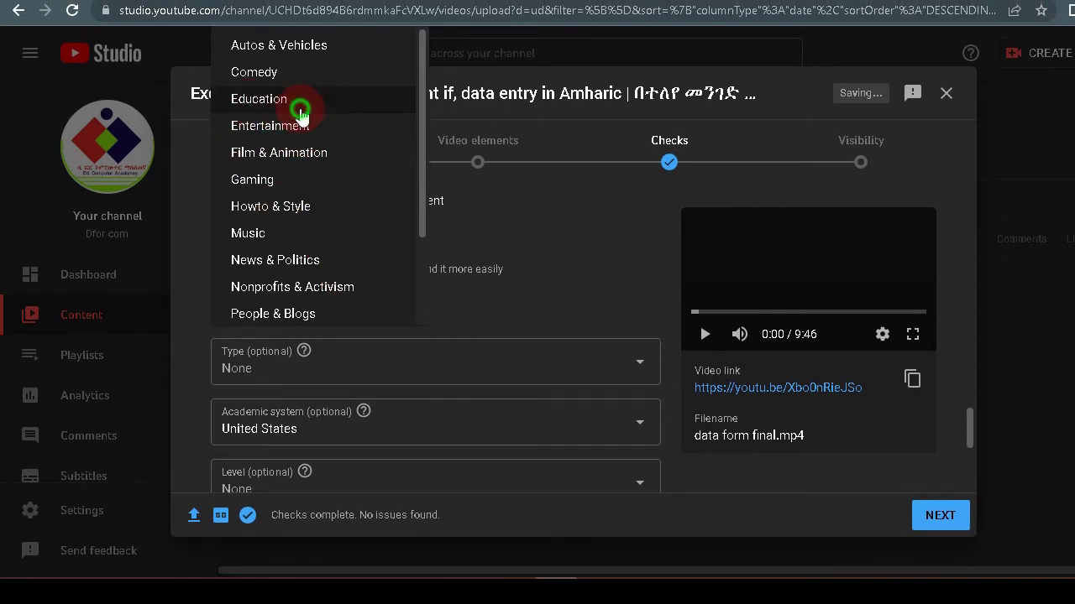
{"action": "left_click", "coordinate": [282, 114]}
Step: Choose to allow all comments on the video
{"action": "scroll", "coordinate": [399, 311], "scroll_direction": "down", "scroll_amount": 5}
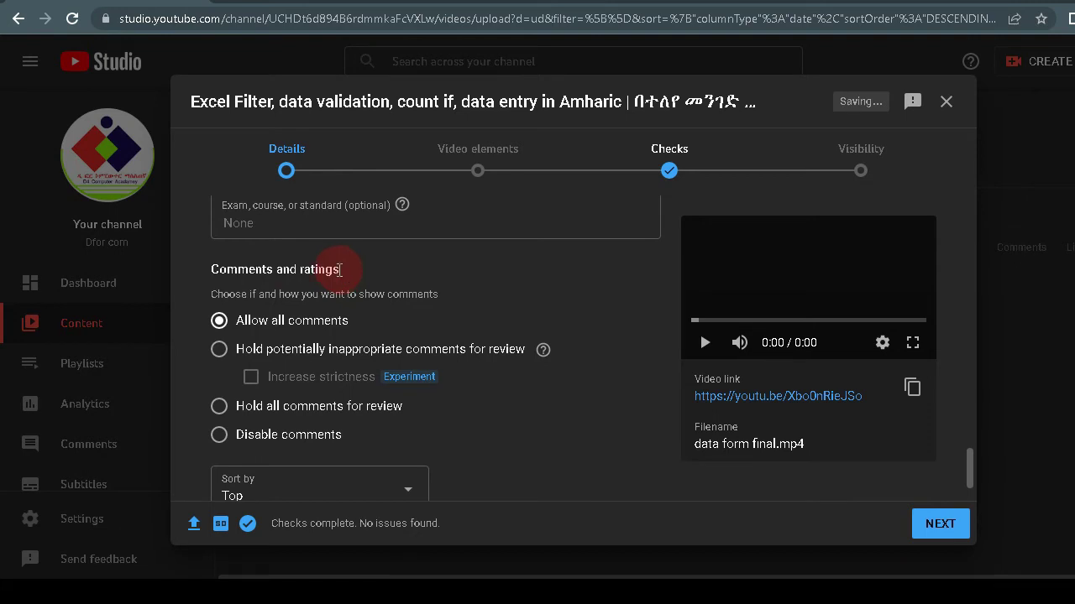
{"action": "scroll", "coordinate": [348, 269], "scroll_direction": "down", "scroll_amount": 1}
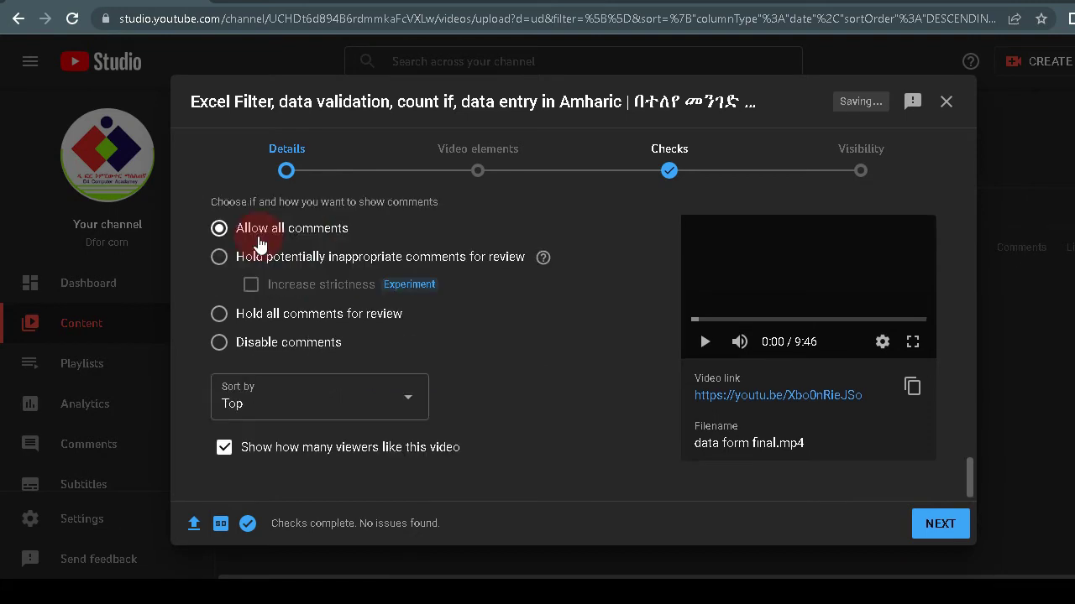
{"action": "left_click", "coordinate": [219, 233]}
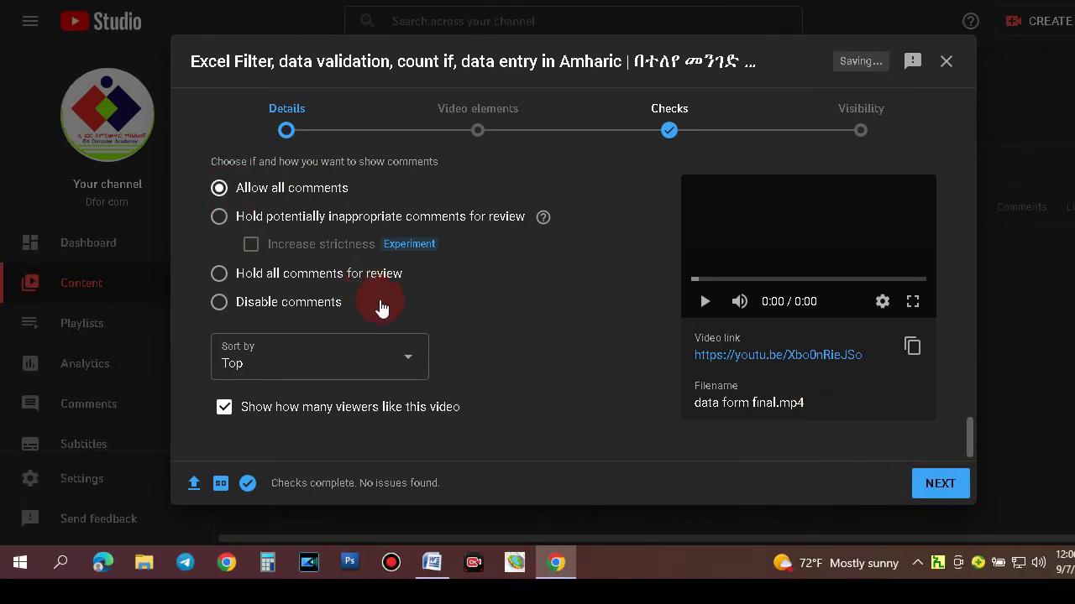
Step: Try out the automatically generated thumbnail options for the video in turn
{"action": "scroll", "coordinate": [377, 304], "scroll_direction": "up", "scroll_amount": 15}
{"action": "scroll", "coordinate": [395, 312], "scroll_direction": "up", "scroll_amount": 10}
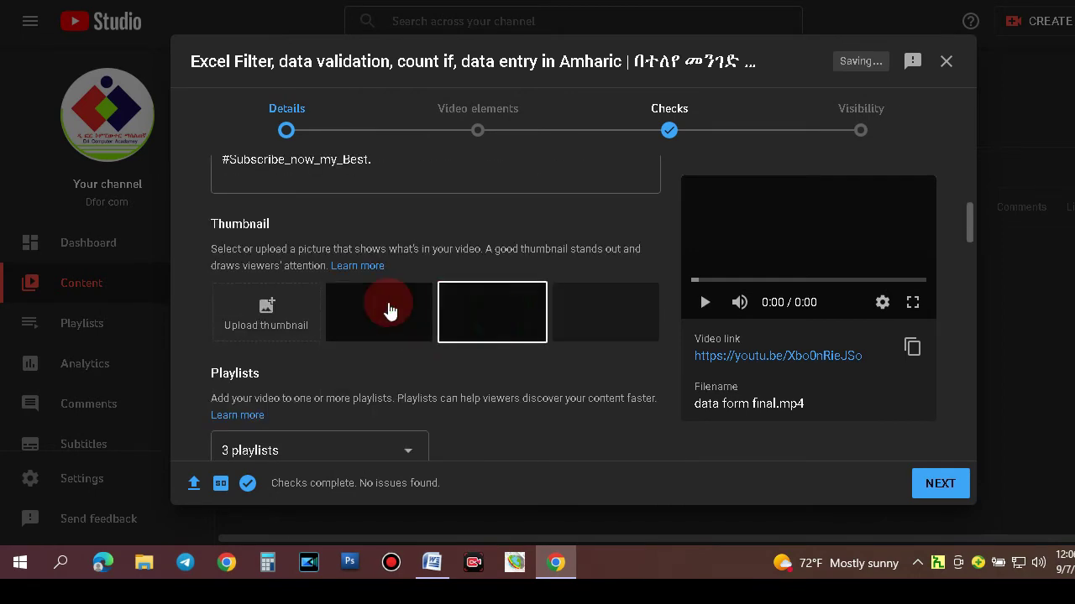
{"action": "left_click", "coordinate": [389, 311]}
{"action": "left_click", "coordinate": [511, 311]}
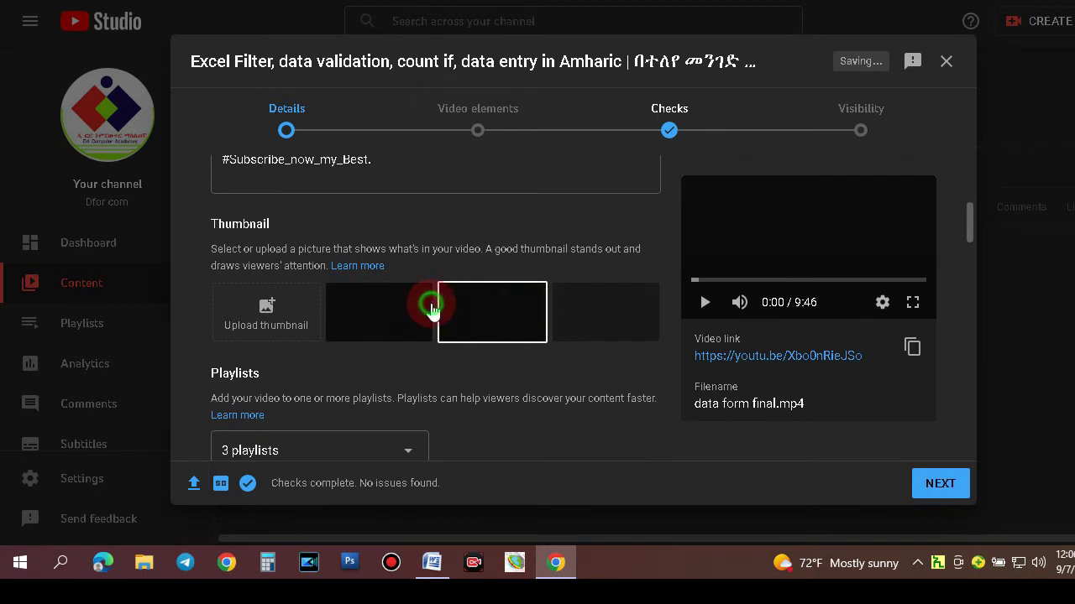
{"action": "left_click", "coordinate": [428, 309]}
{"action": "left_click", "coordinate": [599, 311]}
{"action": "left_click", "coordinate": [493, 310]}
{"action": "left_click", "coordinate": [378, 311]}
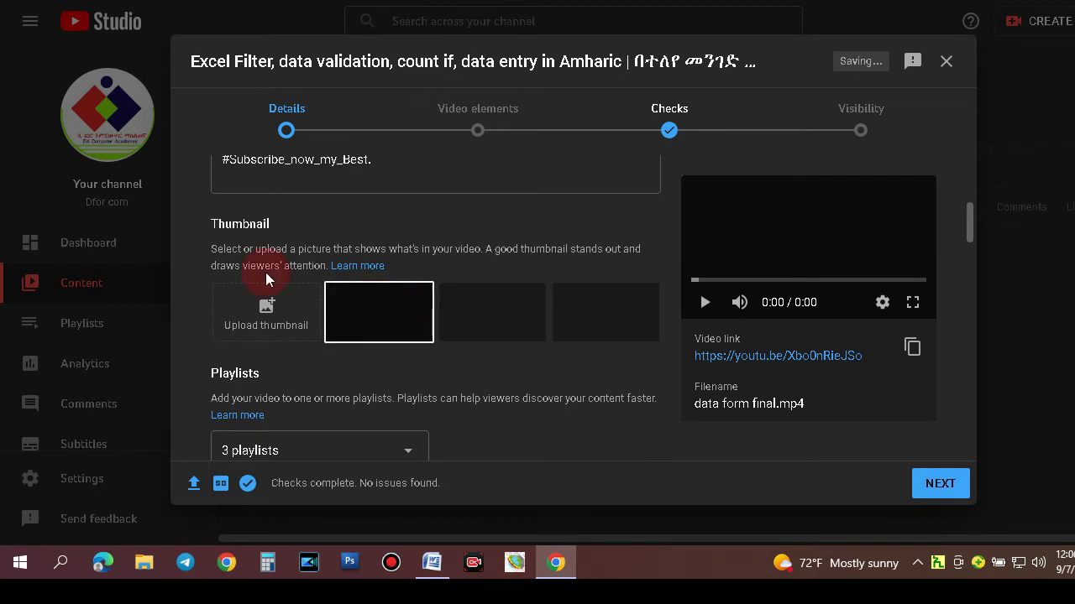
{"action": "left_click", "coordinate": [489, 290]}
{"action": "left_click", "coordinate": [399, 296]}
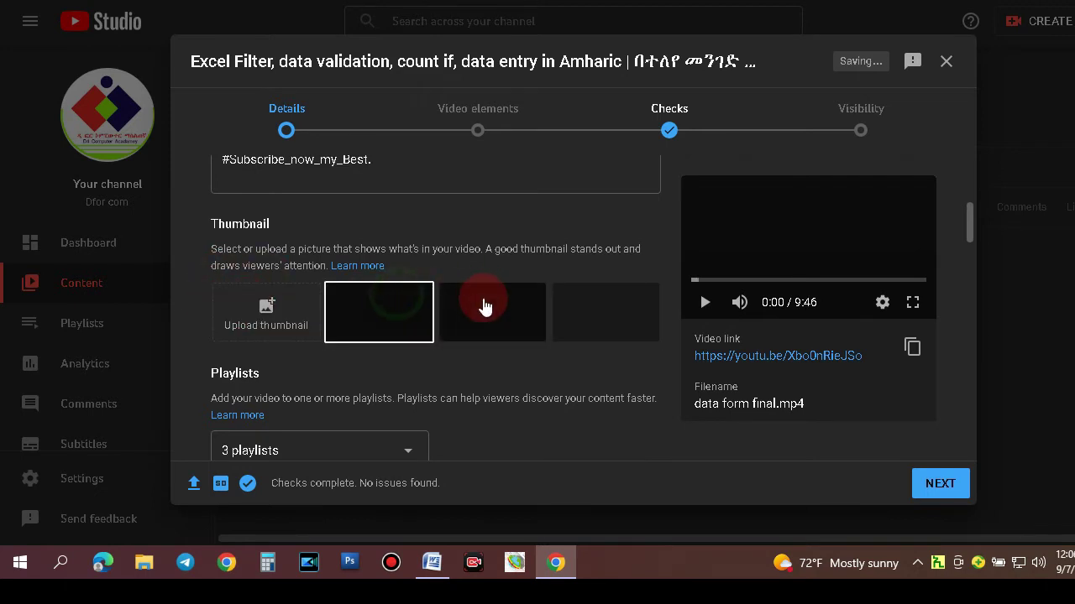
{"action": "left_click", "coordinate": [484, 307]}
{"action": "left_click", "coordinate": [583, 307]}
{"action": "left_click", "coordinate": [457, 308]}
{"action": "left_click", "coordinate": [355, 304]}
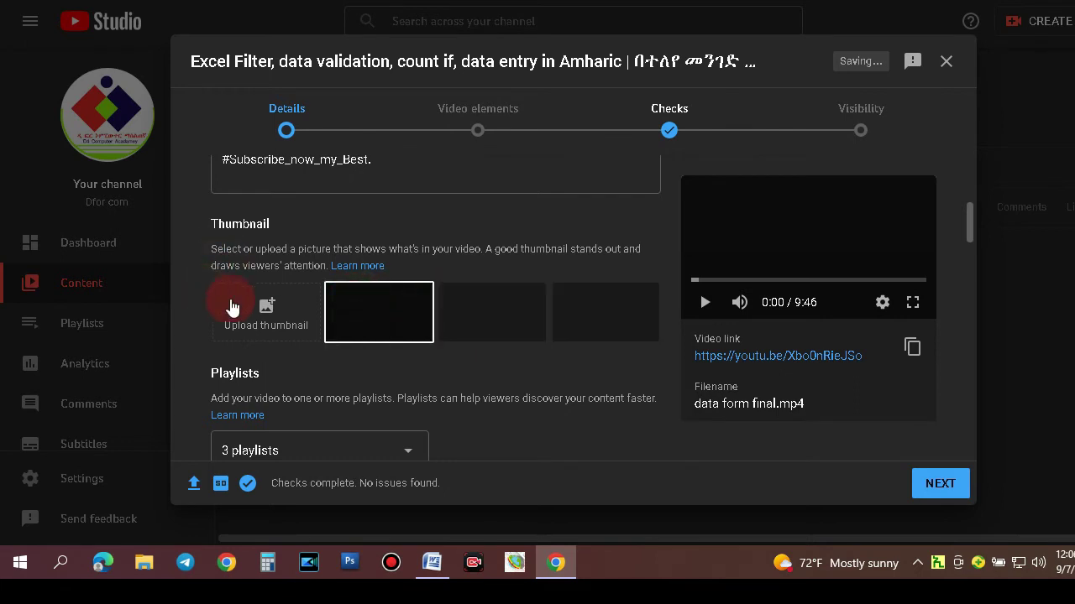
{"action": "left_click", "coordinate": [489, 316]}
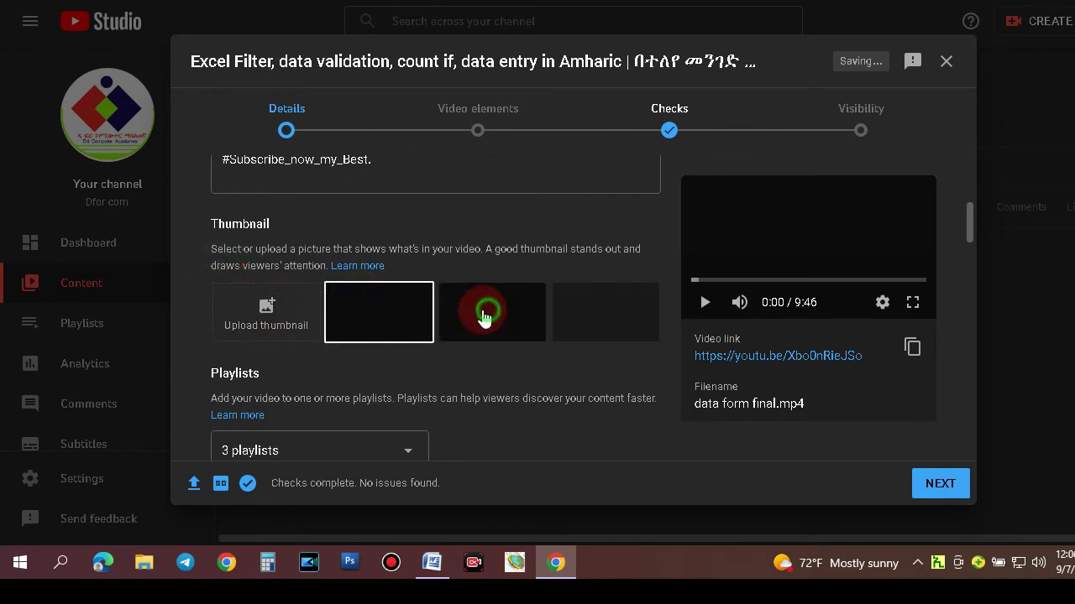
{"action": "left_click", "coordinate": [355, 305]}
{"action": "left_click", "coordinate": [456, 305]}
{"action": "left_click", "coordinate": [591, 309]}
{"action": "left_click", "coordinate": [506, 313]}
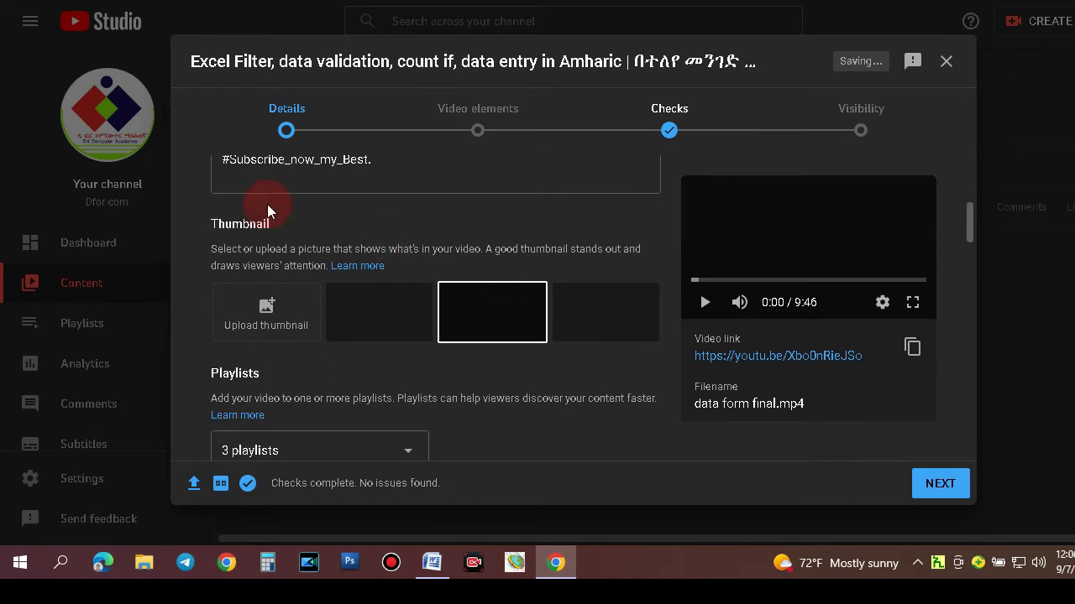
Step: Upload filter cover.jpg from the Ready folder as the video's custom thumbnail
{"action": "left_click", "coordinate": [257, 311]}
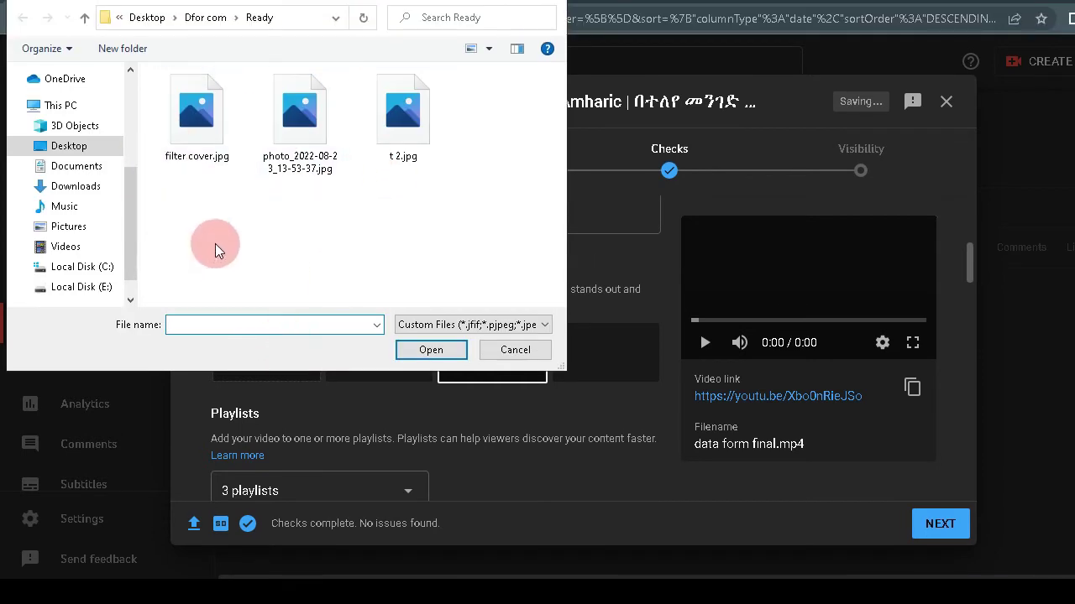
{"action": "left_click", "coordinate": [154, 94]}
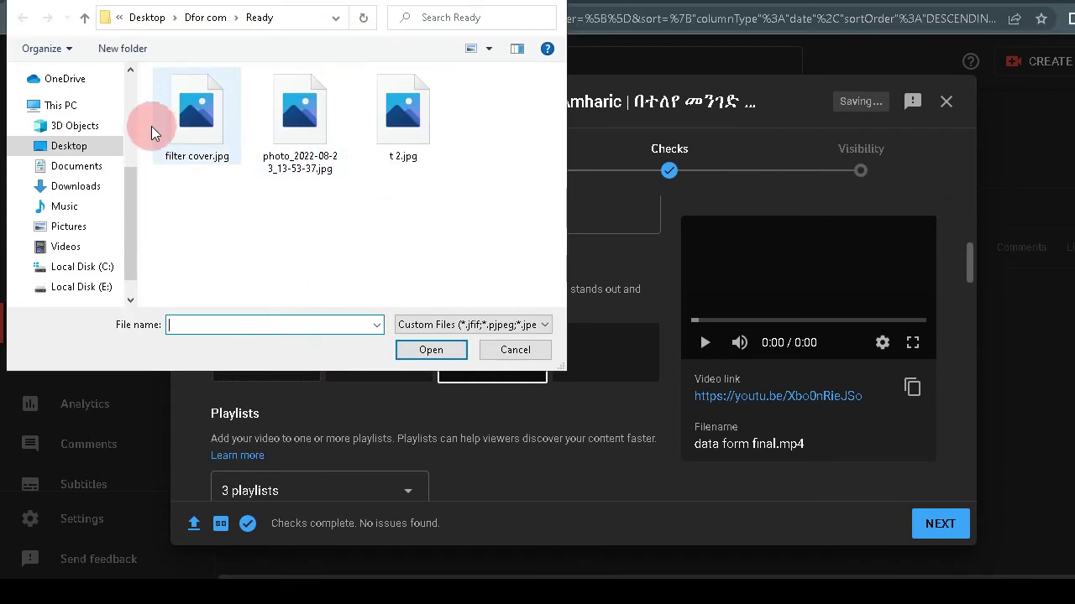
{"action": "left_click", "coordinate": [195, 136]}
{"action": "left_click", "coordinate": [412, 350]}
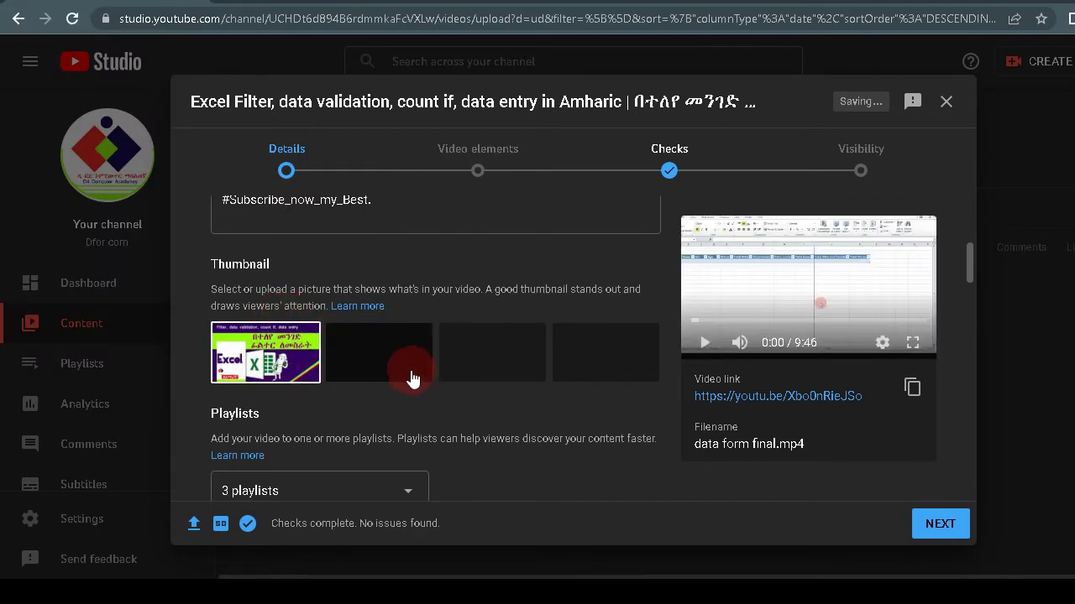
Step: Look over the remaining video details and continue to the video elements stage
{"action": "scroll", "coordinate": [408, 373], "scroll_direction": "down", "scroll_amount": 3}
{"action": "scroll", "coordinate": [421, 378], "scroll_direction": "down", "scroll_amount": 5}
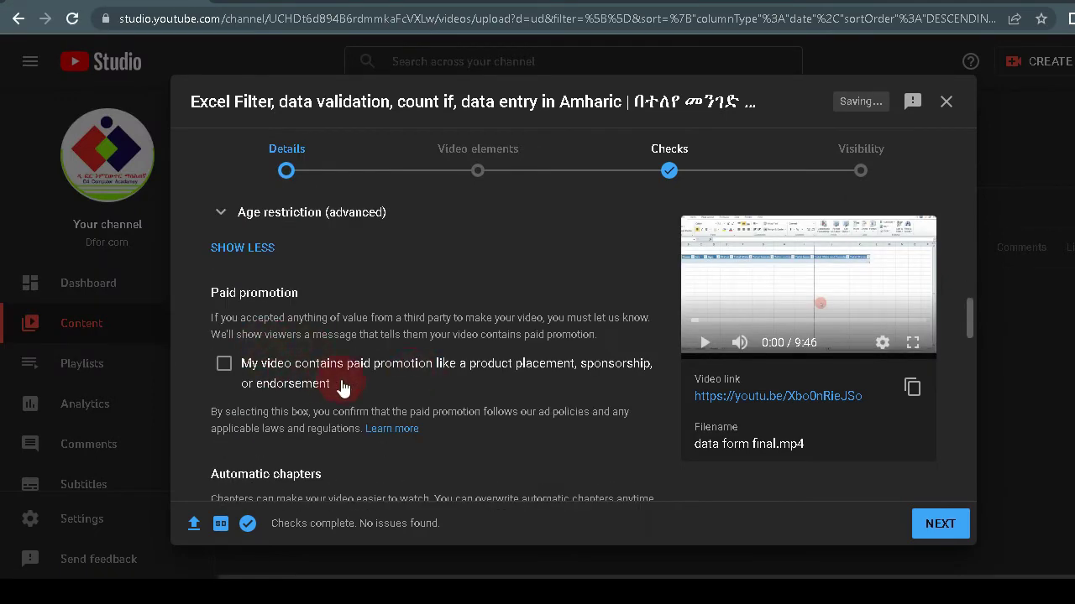
{"action": "scroll", "coordinate": [342, 387], "scroll_direction": "down", "scroll_amount": 15}
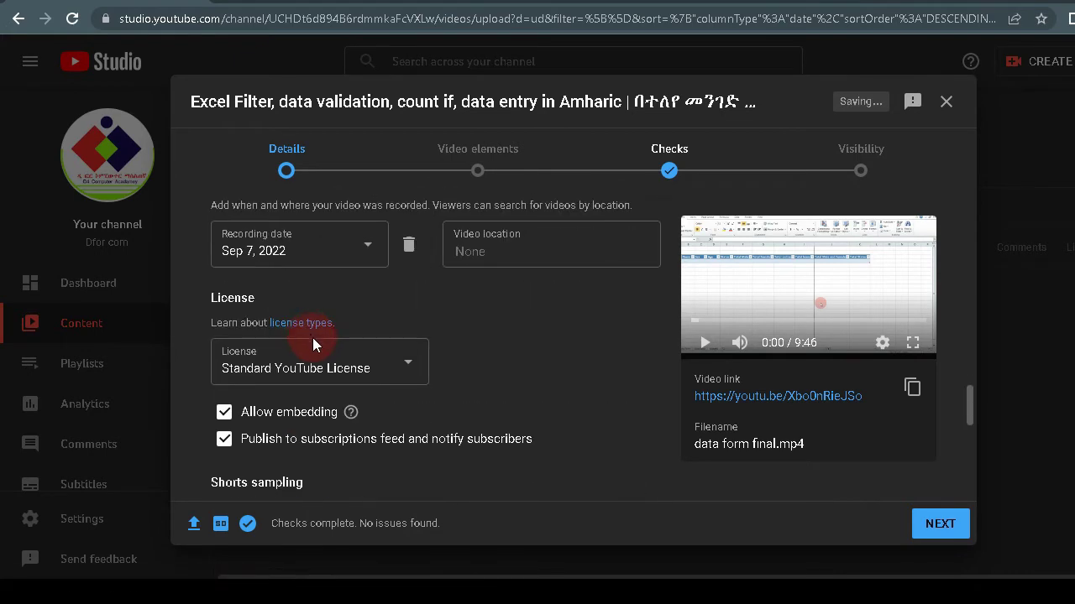
{"action": "scroll", "coordinate": [315, 349], "scroll_direction": "down", "scroll_amount": 3}
{"action": "scroll", "coordinate": [321, 357], "scroll_direction": "down", "scroll_amount": 4}
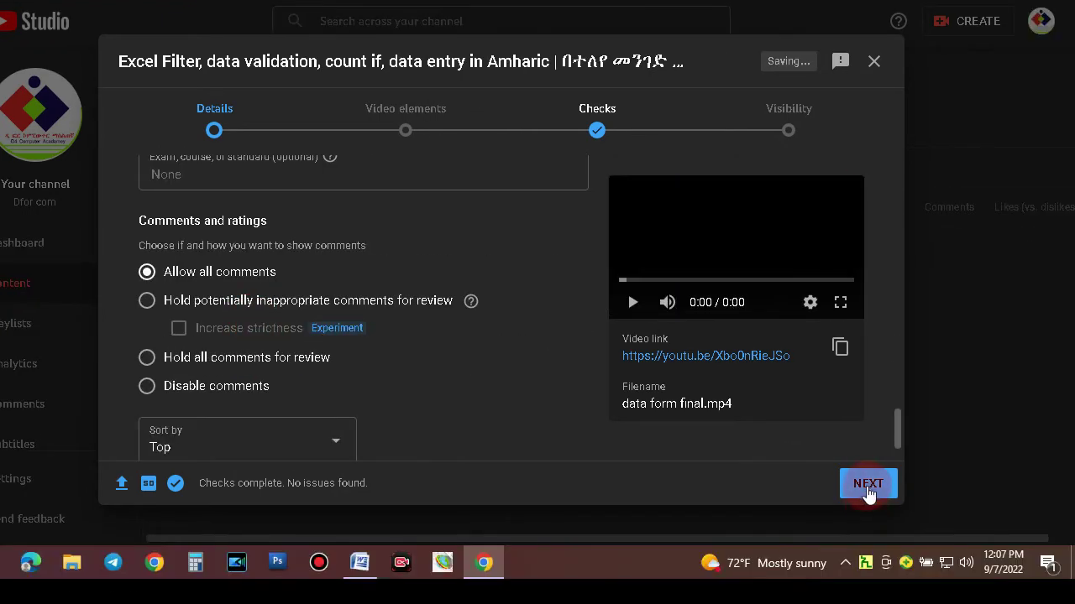
{"action": "left_click", "coordinate": [936, 524]}
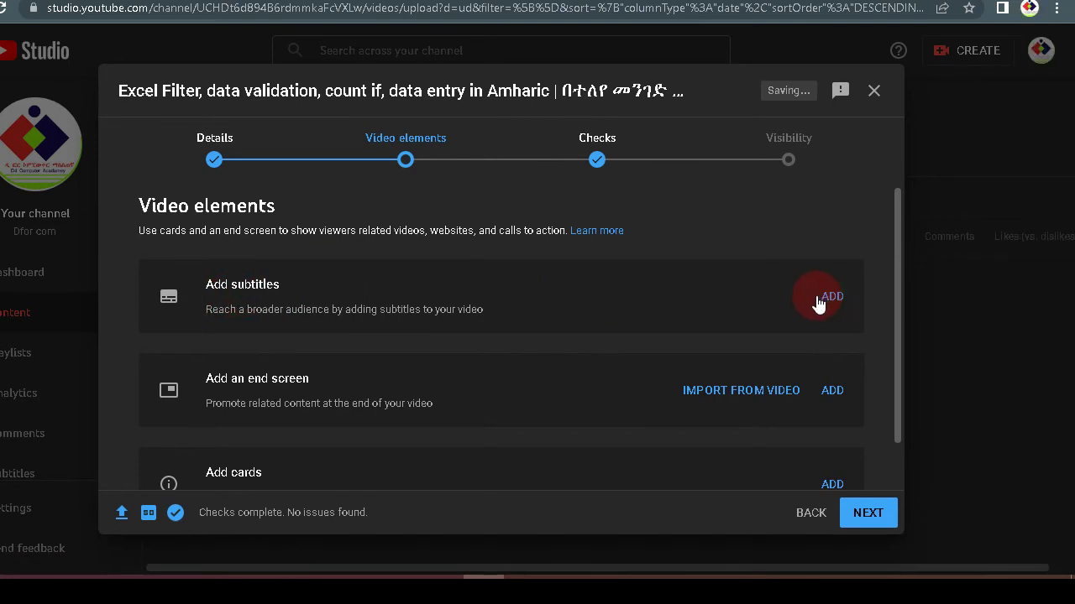
Step: Start adding Amharic subtitles to the video by manual entry, beginning with the first caption
{"action": "left_click", "coordinate": [833, 299]}
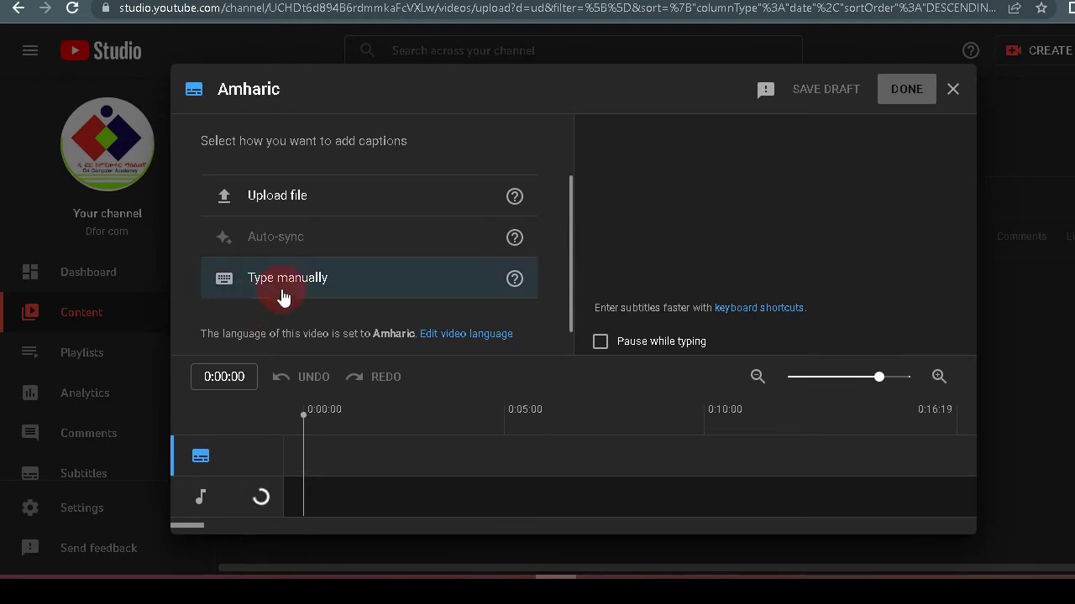
{"action": "left_click", "coordinate": [322, 285]}
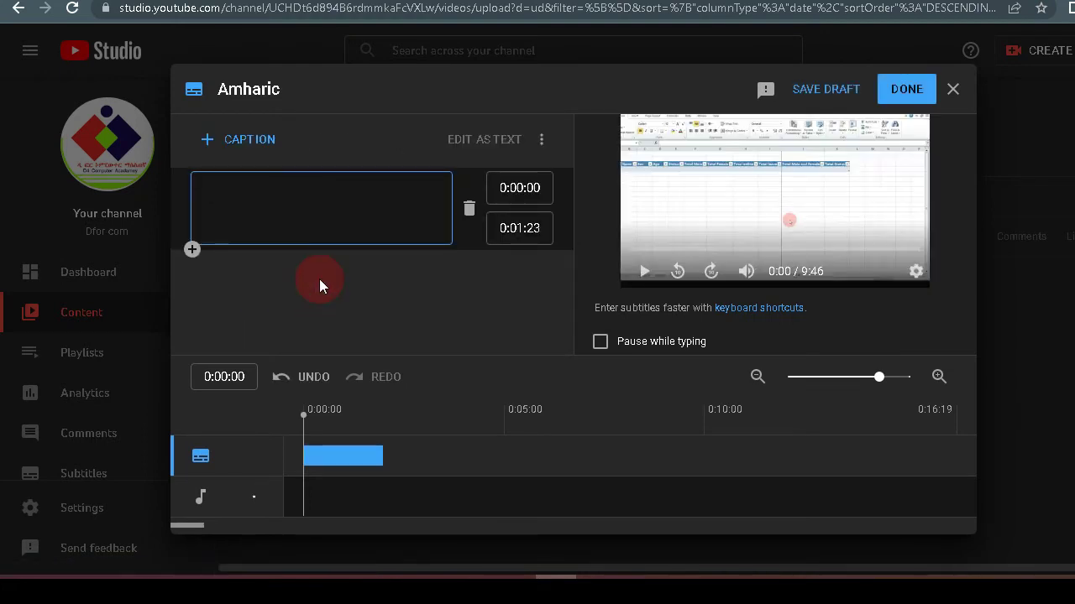
{"action": "left_click", "coordinate": [268, 209]}
Step: Switch to Word and copy "Excel Filter, data validation, count if, data entry" from the title text
{"action": "left_click", "coordinate": [430, 564]}
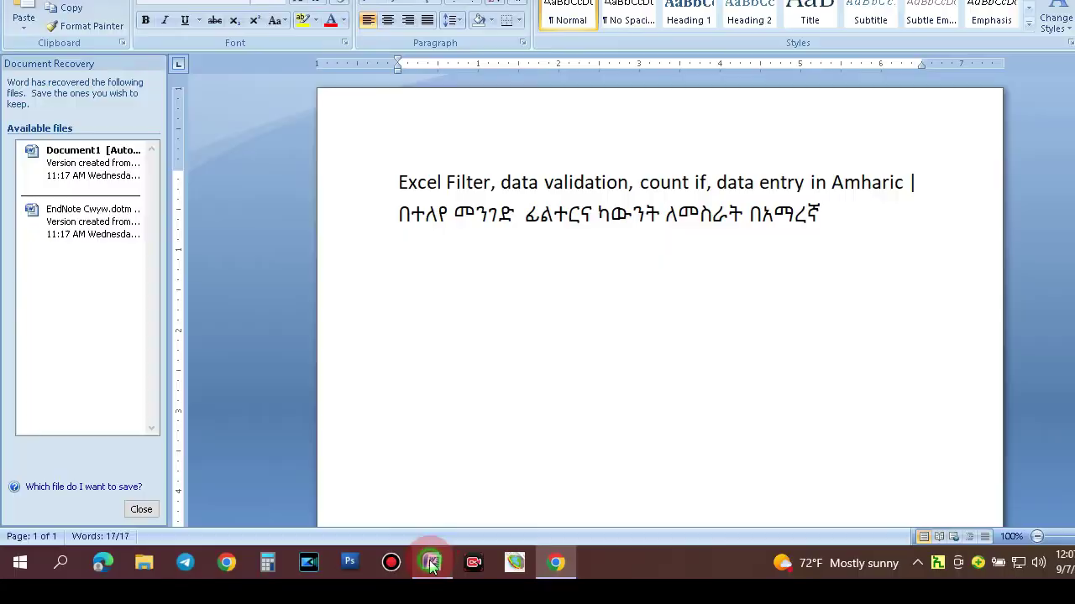
{"action": "key", "text": "ctrl+a"}
{"action": "left_click_drag", "start_coordinate": [398, 211], "coordinate": [534, 220]}
{"action": "left_click_drag", "start_coordinate": [412, 179], "coordinate": [768, 185]}
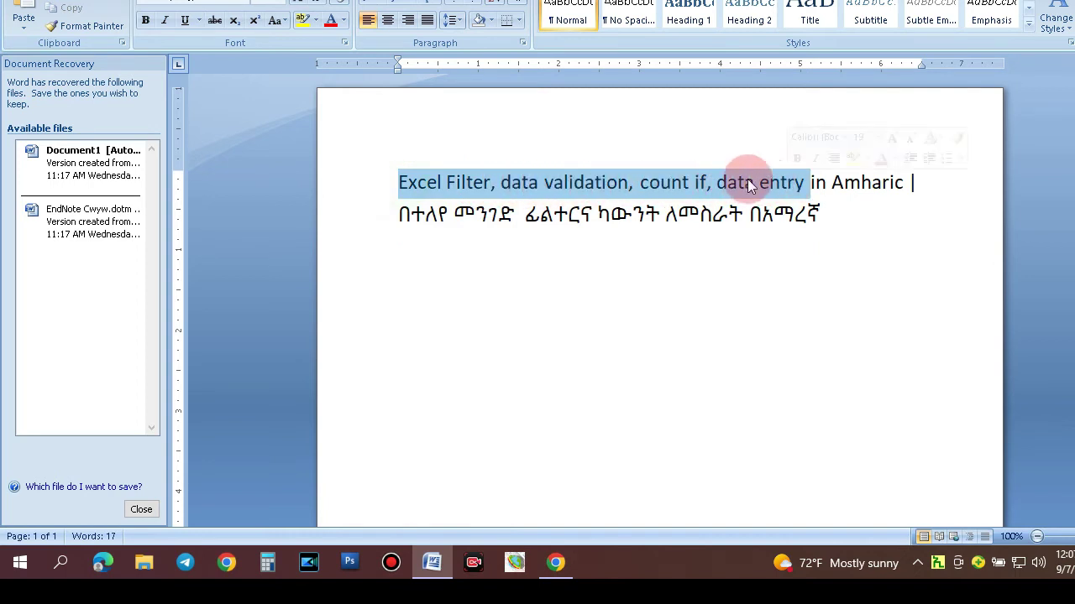
{"action": "right_click", "coordinate": [739, 185]}
{"action": "left_click", "coordinate": [789, 207]}
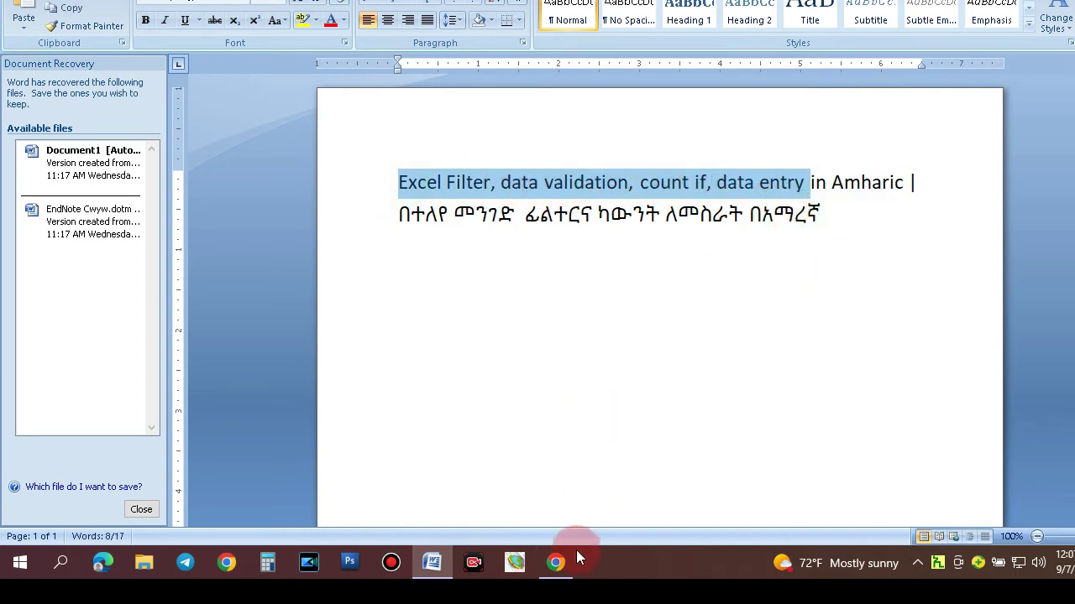
Step: Switch back to YouTube Studio, paste the copied text into the first caption and publish the Amharic subtitles
{"action": "left_click", "coordinate": [550, 544]}
{"action": "left_click", "coordinate": [277, 184]}
{"action": "key", "text": "ctrl+v"}
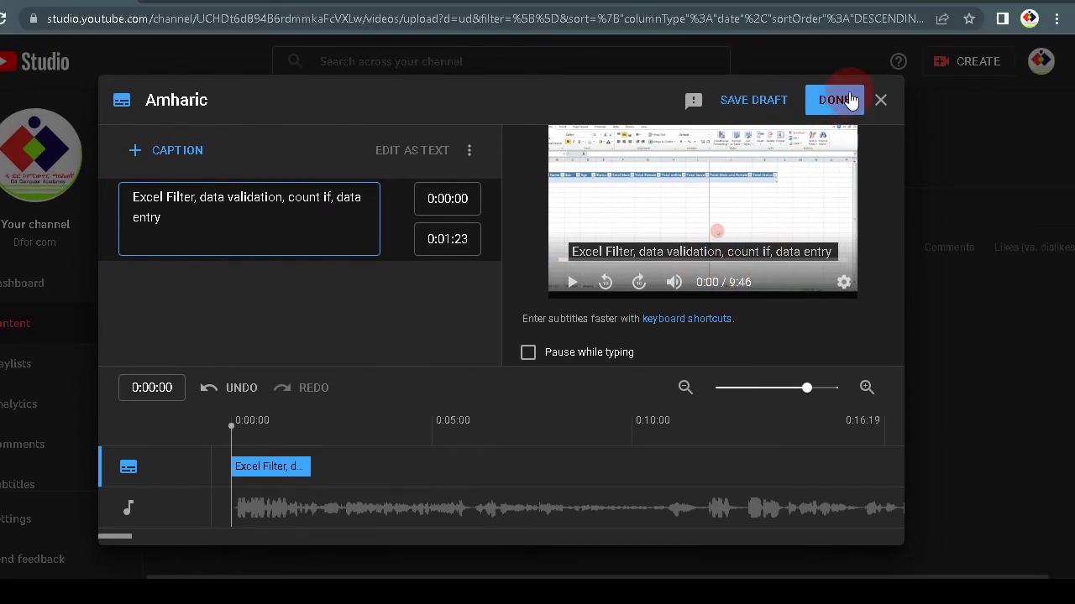
{"action": "left_click", "coordinate": [850, 100]}
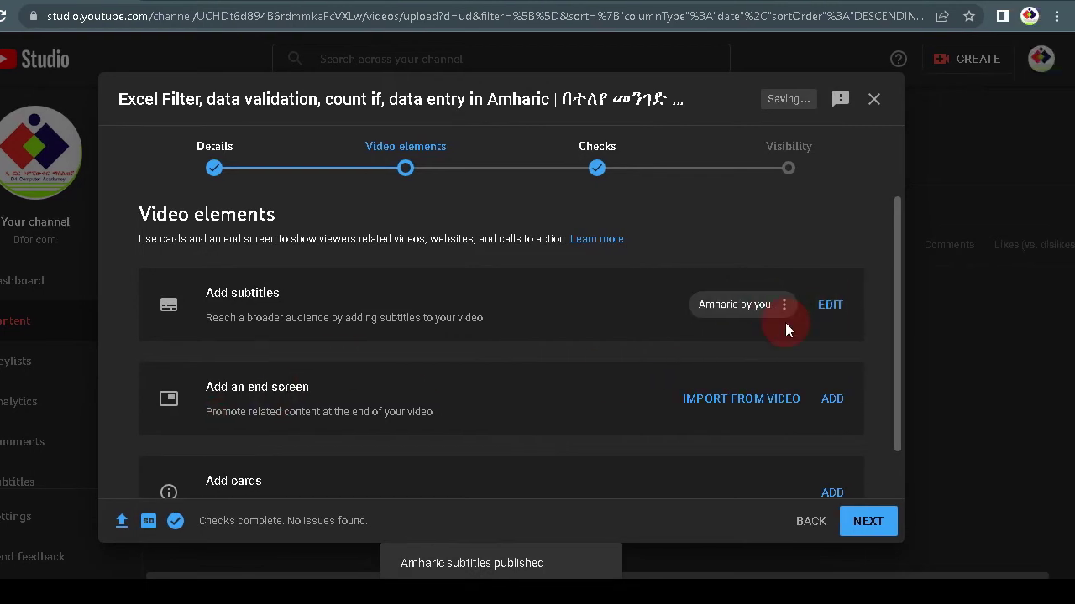
Step: Add an end screen to the video using the template with 1 playlist and 1 subscribe element
{"action": "scroll", "coordinate": [584, 357], "scroll_direction": "down", "scroll_amount": 1}
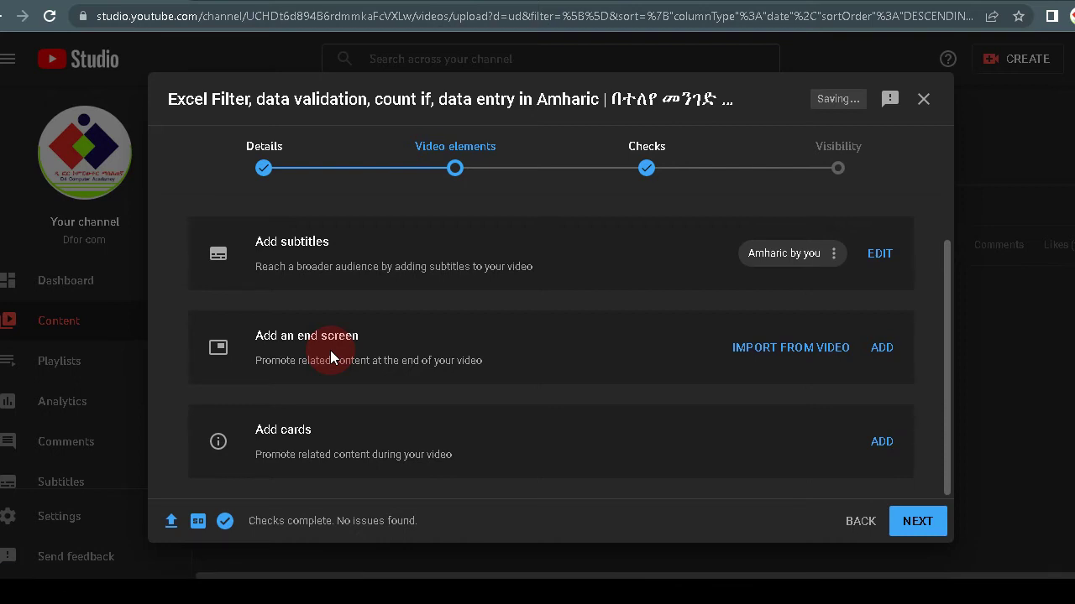
{"action": "left_click", "coordinate": [882, 347]}
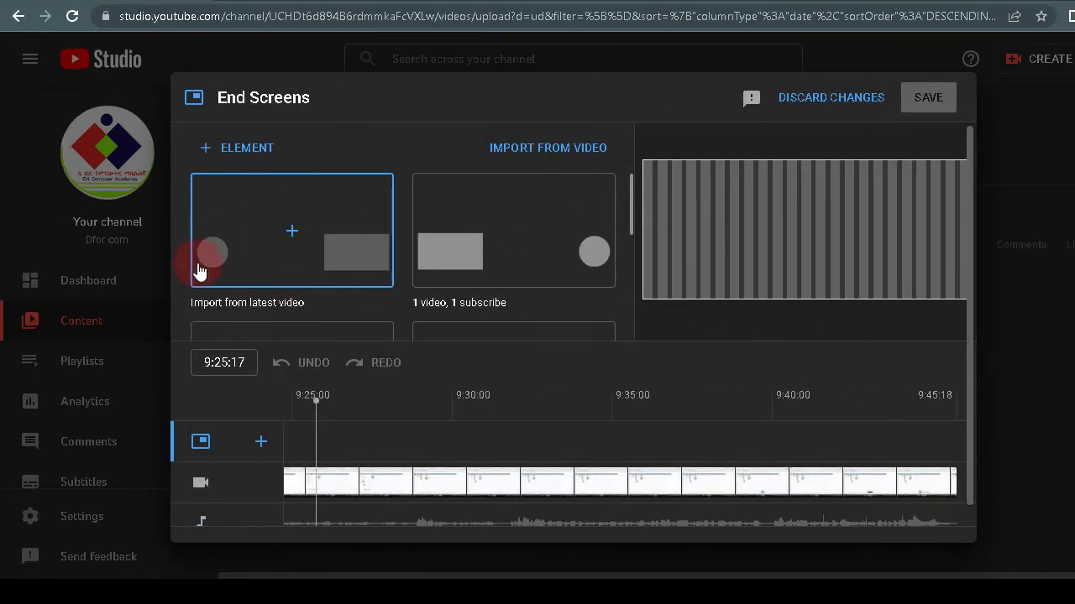
{"action": "scroll", "coordinate": [353, 326], "scroll_direction": "down", "scroll_amount": 1}
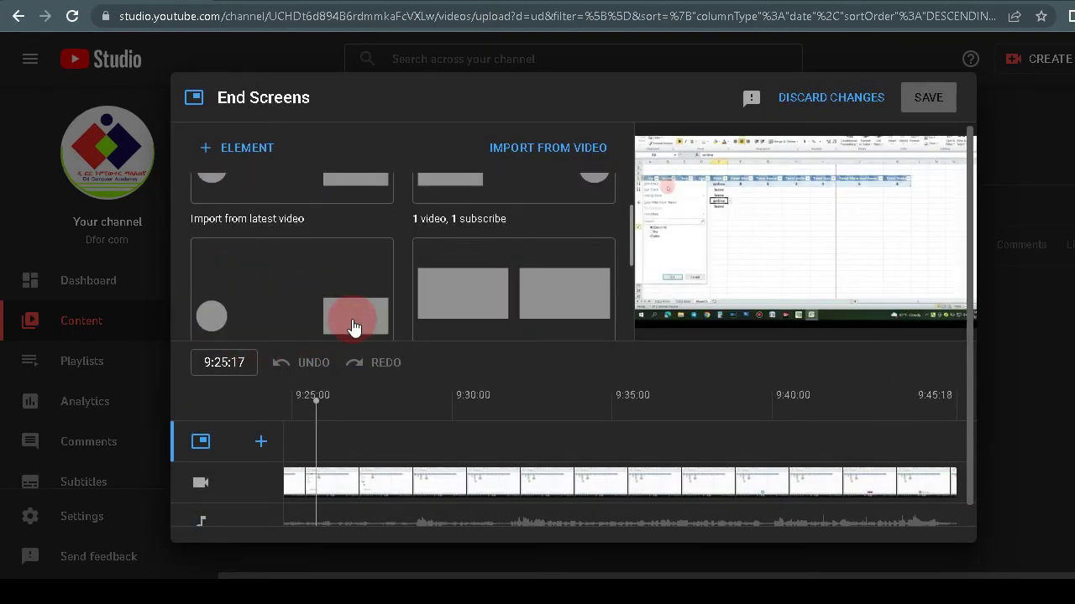
{"action": "scroll", "coordinate": [350, 328], "scroll_direction": "up", "scroll_amount": 1}
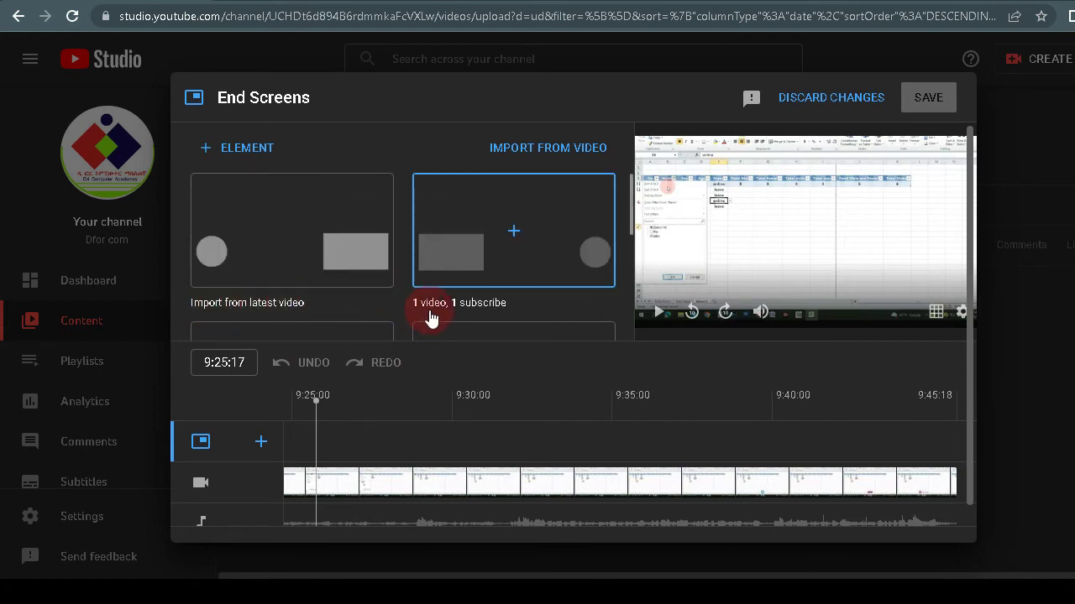
{"action": "scroll", "coordinate": [482, 314], "scroll_direction": "down", "scroll_amount": 1}
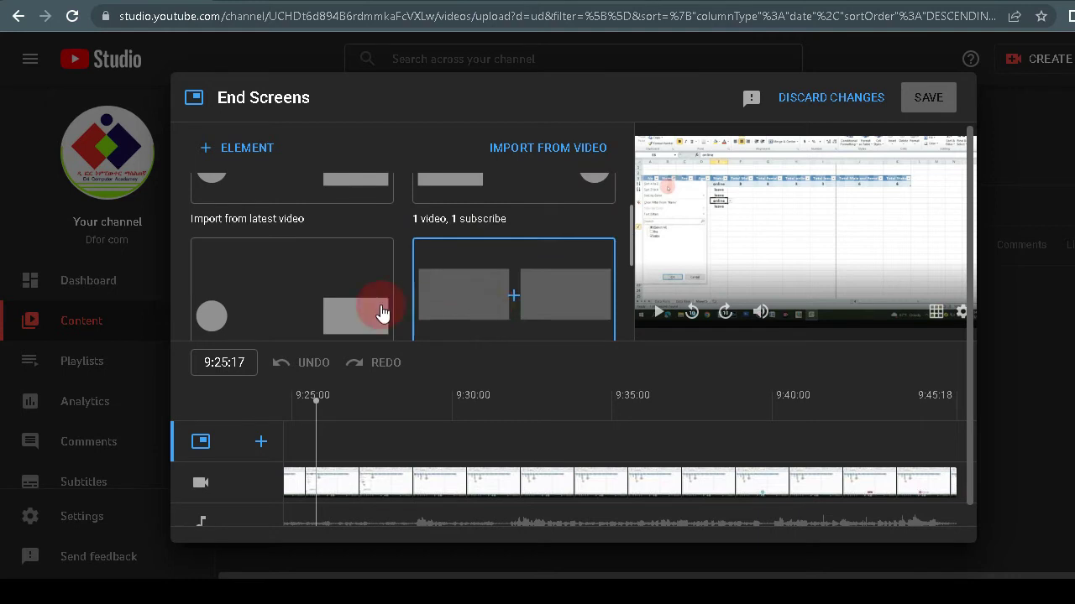
{"action": "scroll", "coordinate": [300, 313], "scroll_direction": "down", "scroll_amount": 1}
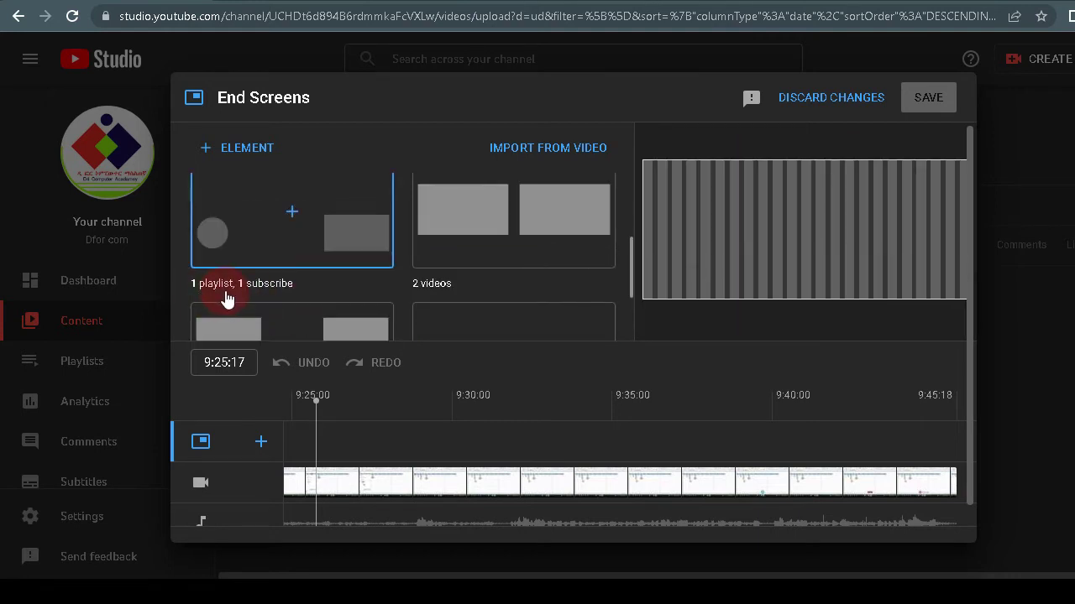
{"action": "left_click", "coordinate": [269, 235]}
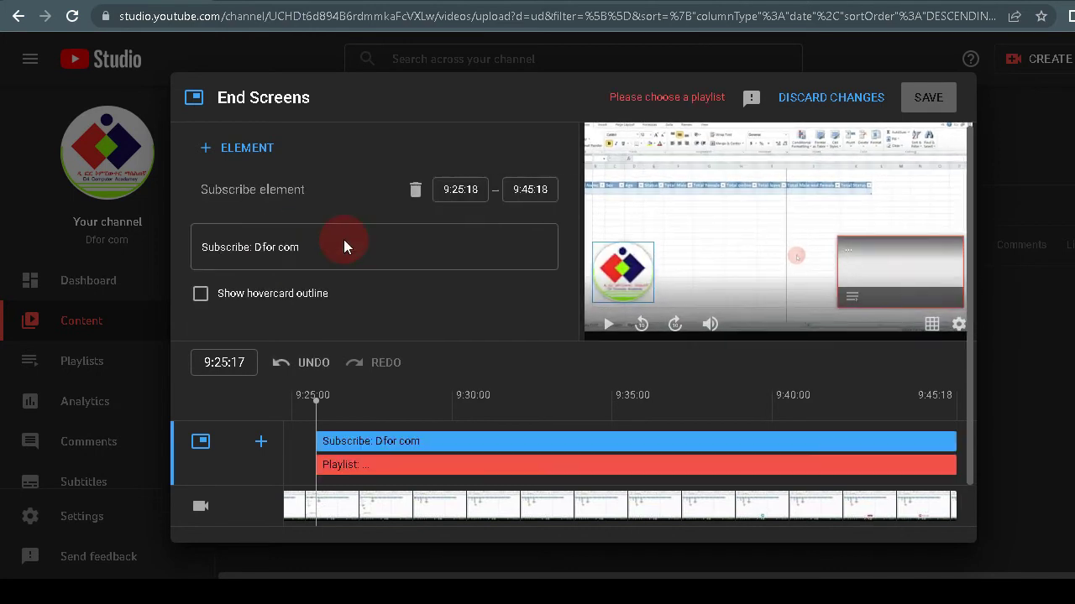
Step: Assign the Microsoft office excel 2007 playlist to the end screen's playlist element
{"action": "left_click", "coordinate": [627, 272]}
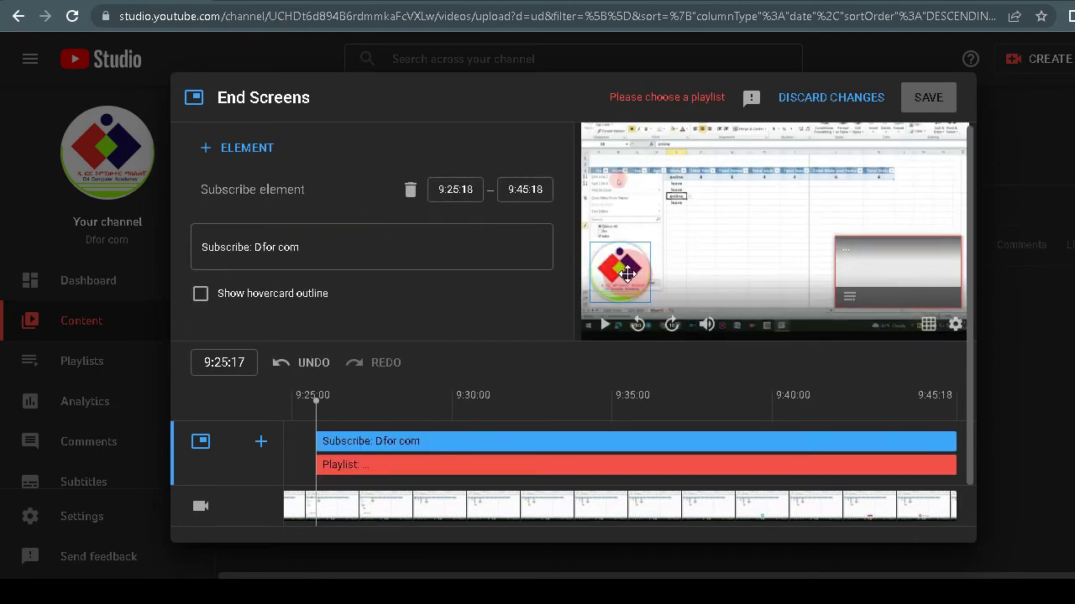
{"action": "left_click_drag", "start_coordinate": [627, 273], "coordinate": [651, 271]}
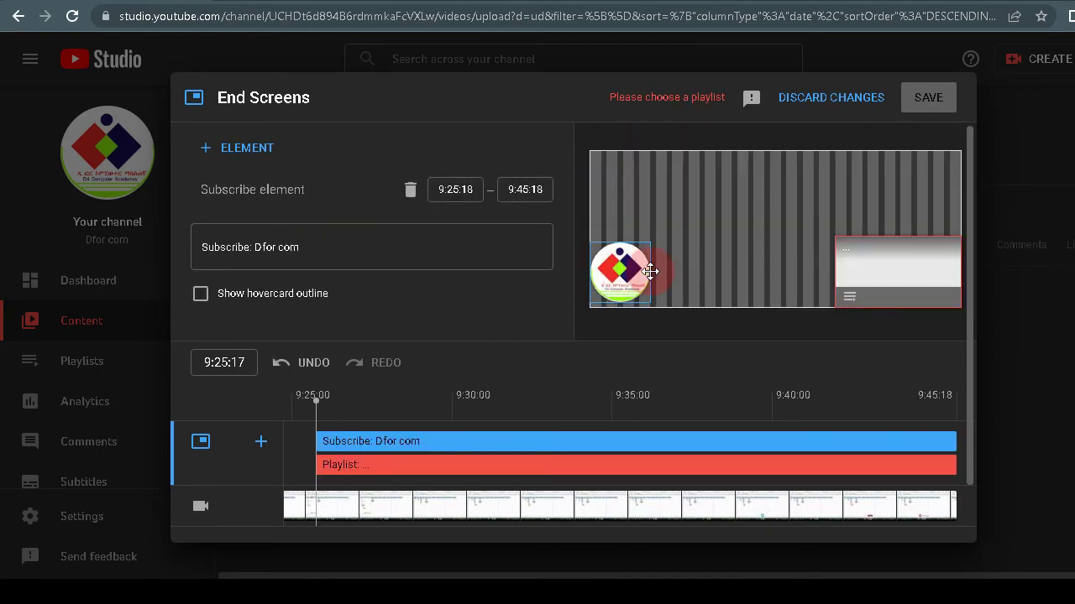
{"action": "left_click_drag", "start_coordinate": [950, 298], "coordinate": [904, 277]}
{"action": "left_click_drag", "start_coordinate": [832, 276], "coordinate": [823, 266]}
{"action": "left_click", "coordinate": [292, 249]}
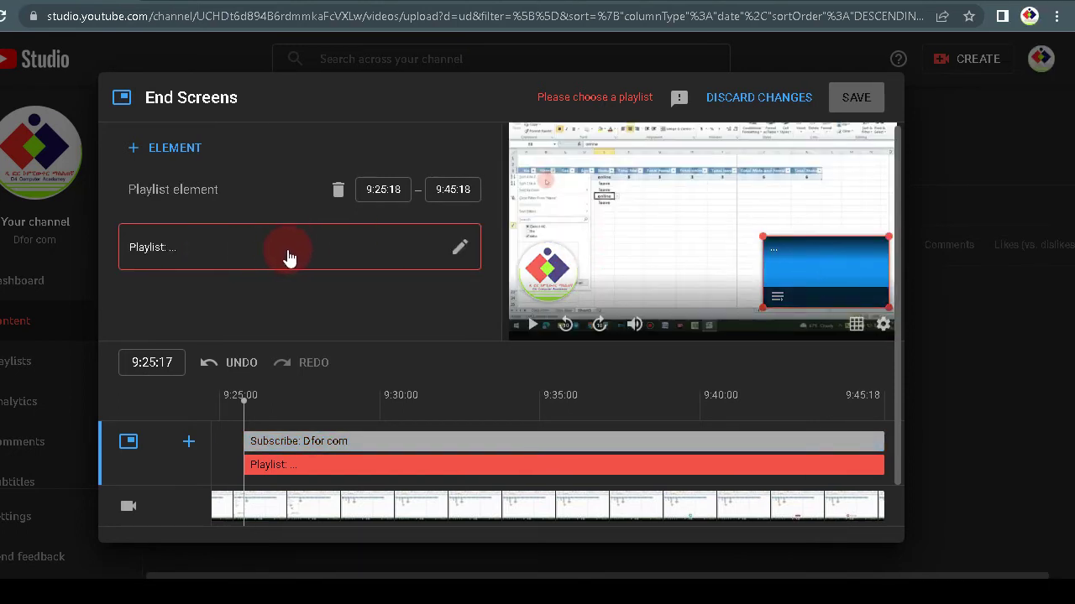
{"action": "left_click", "coordinate": [459, 250]}
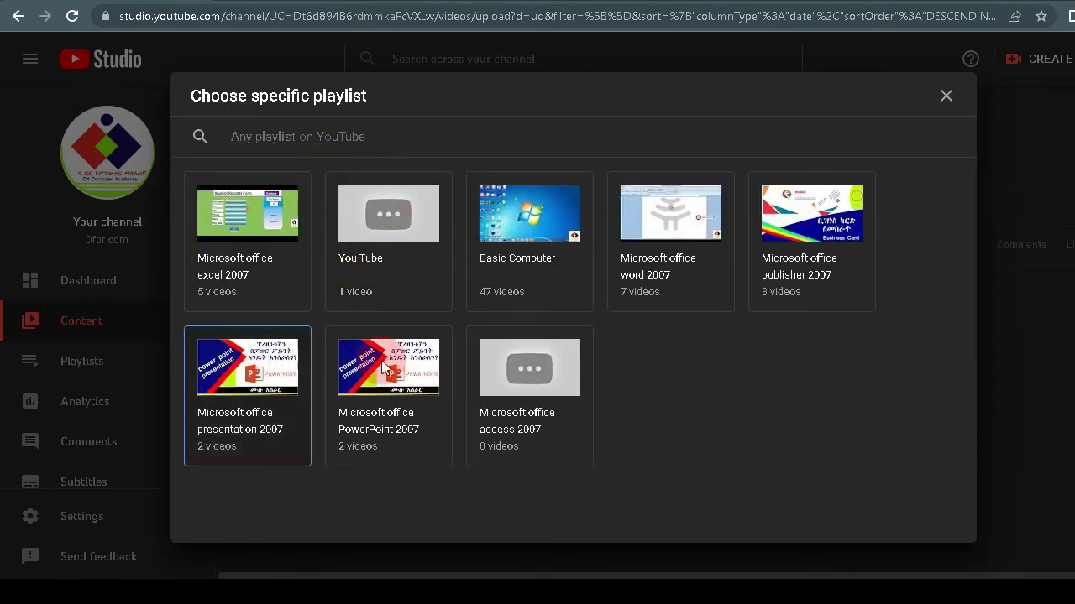
{"action": "left_click", "coordinate": [370, 301]}
{"action": "left_click", "coordinate": [282, 272]}
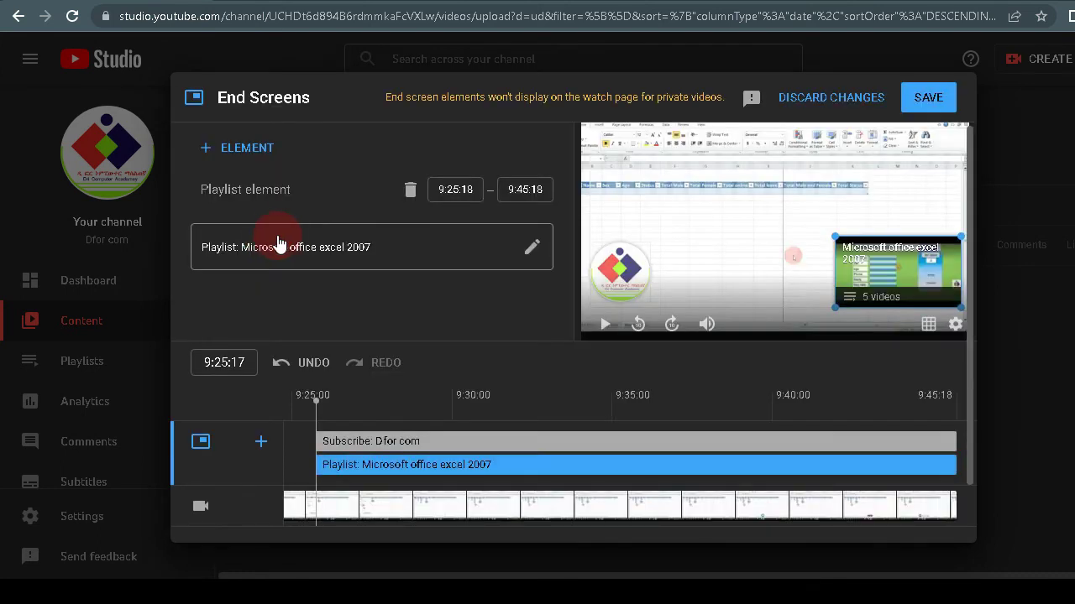
Step: Check the subscribe and playlist elements in the preview and save the end screen
{"action": "left_click", "coordinate": [612, 263]}
{"action": "left_click", "coordinate": [816, 277]}
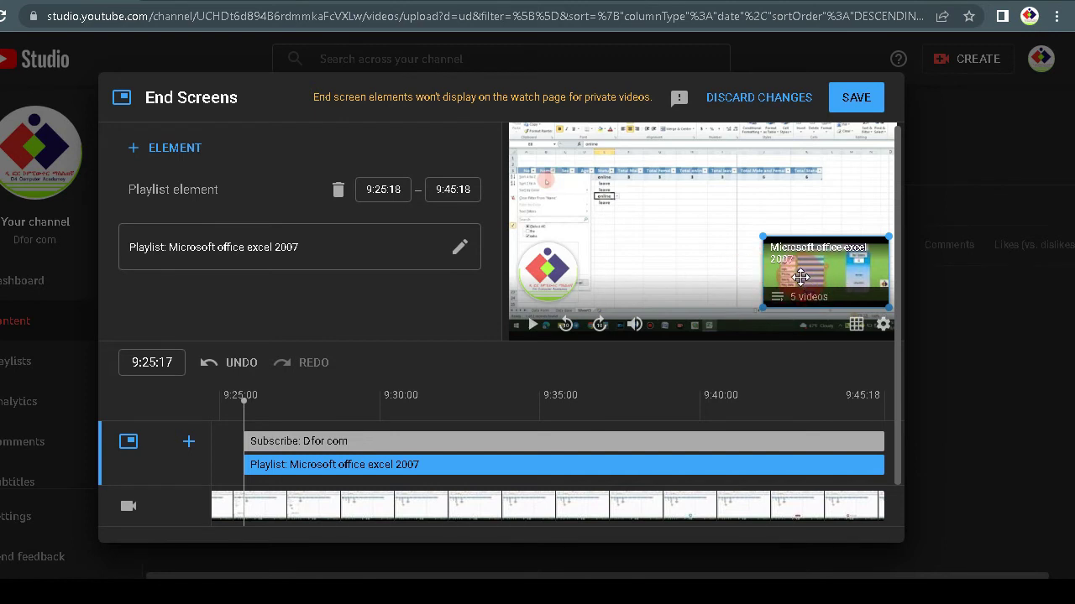
{"action": "left_click", "coordinate": [856, 105]}
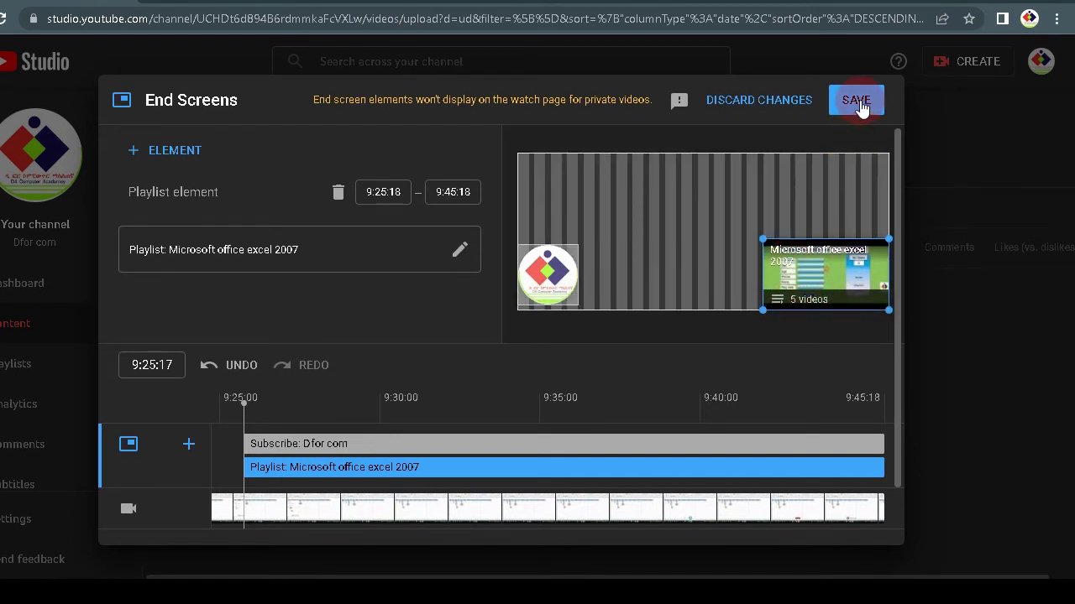
{"action": "left_click", "coordinate": [443, 501]}
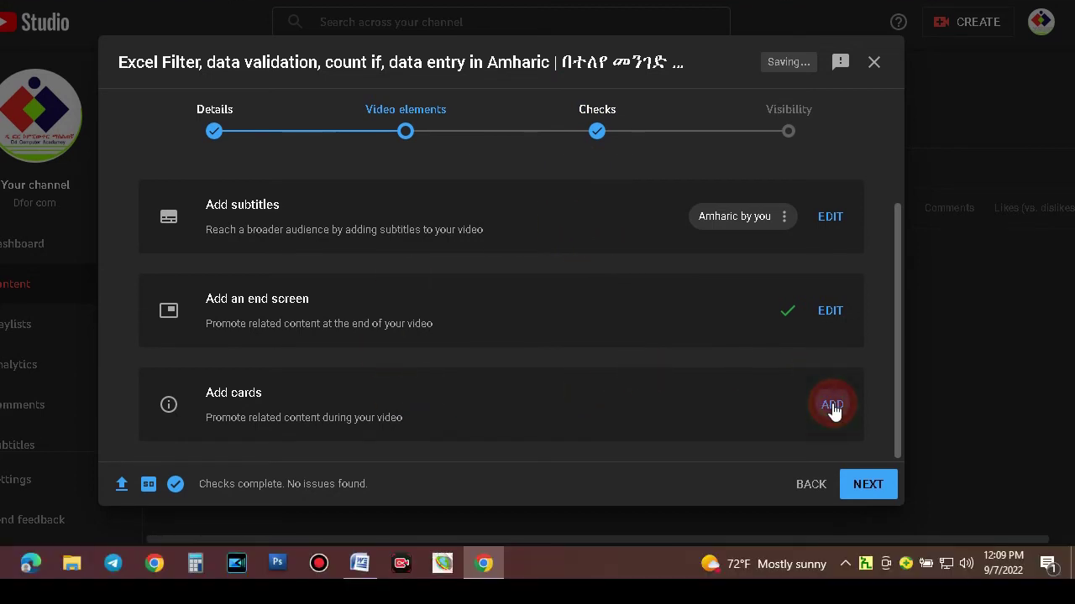
Step: Add a video card at 0:12:19 that links to the "Data validation, Filter, Sort, Find, Replace" video
{"action": "left_click", "coordinate": [832, 407]}
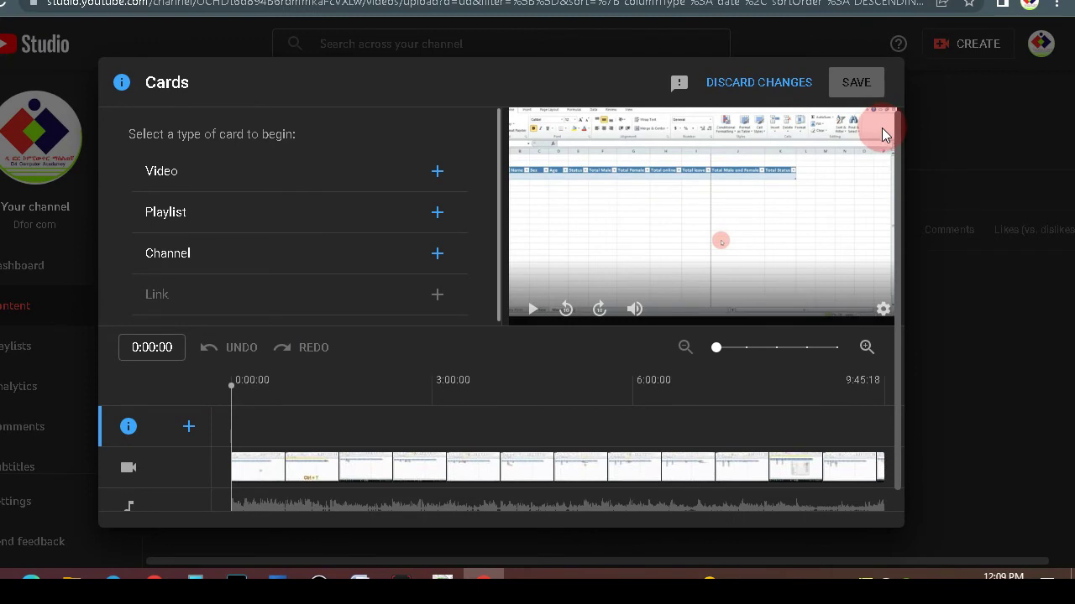
{"action": "left_click", "coordinate": [882, 131]}
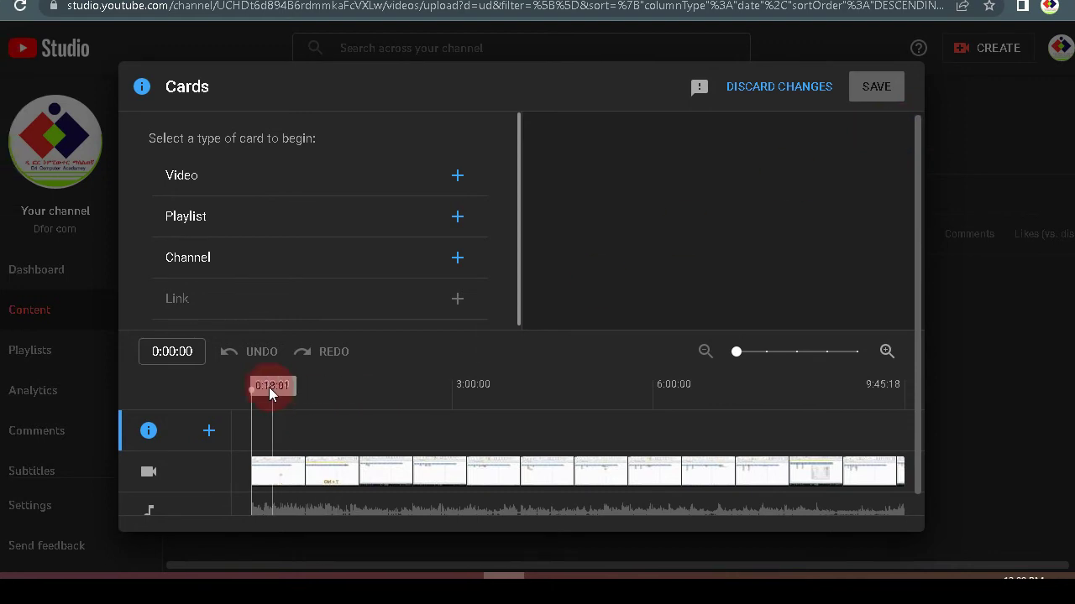
{"action": "left_click", "coordinate": [271, 386]}
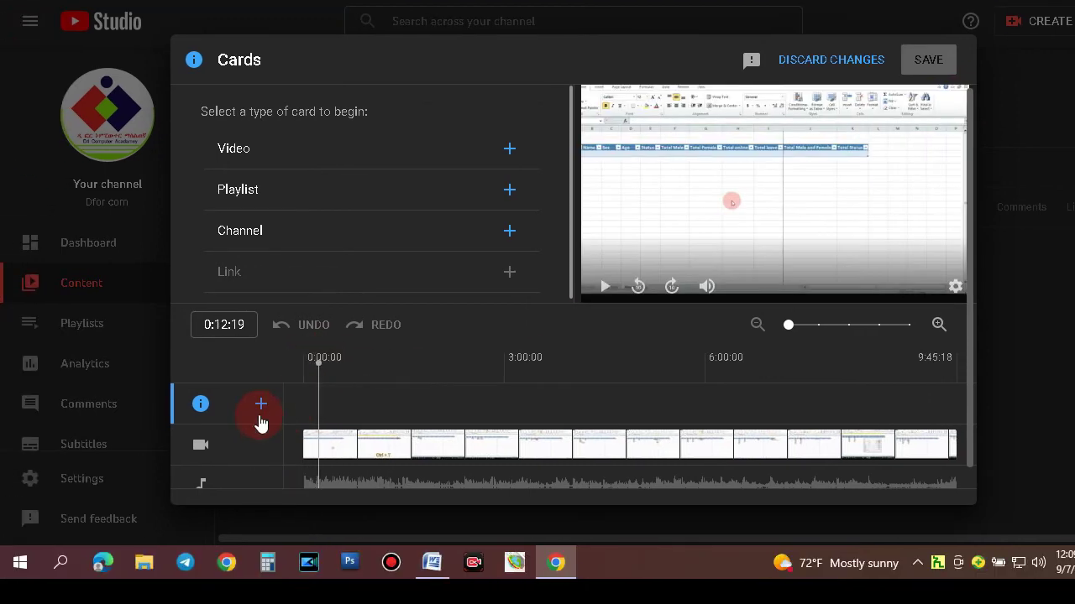
{"action": "left_click", "coordinate": [213, 434]}
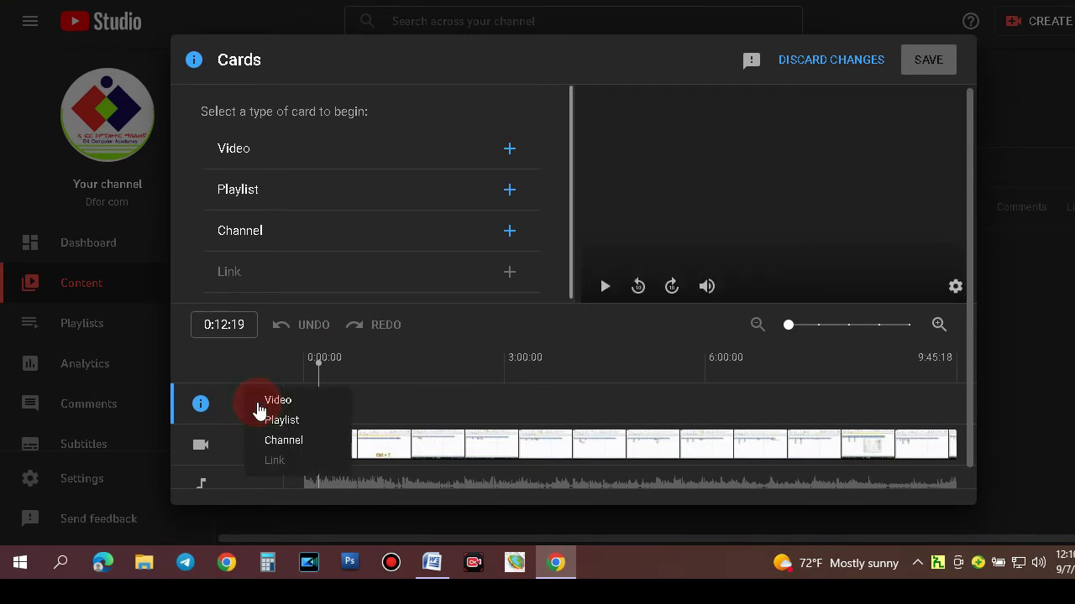
{"action": "left_click", "coordinate": [274, 401]}
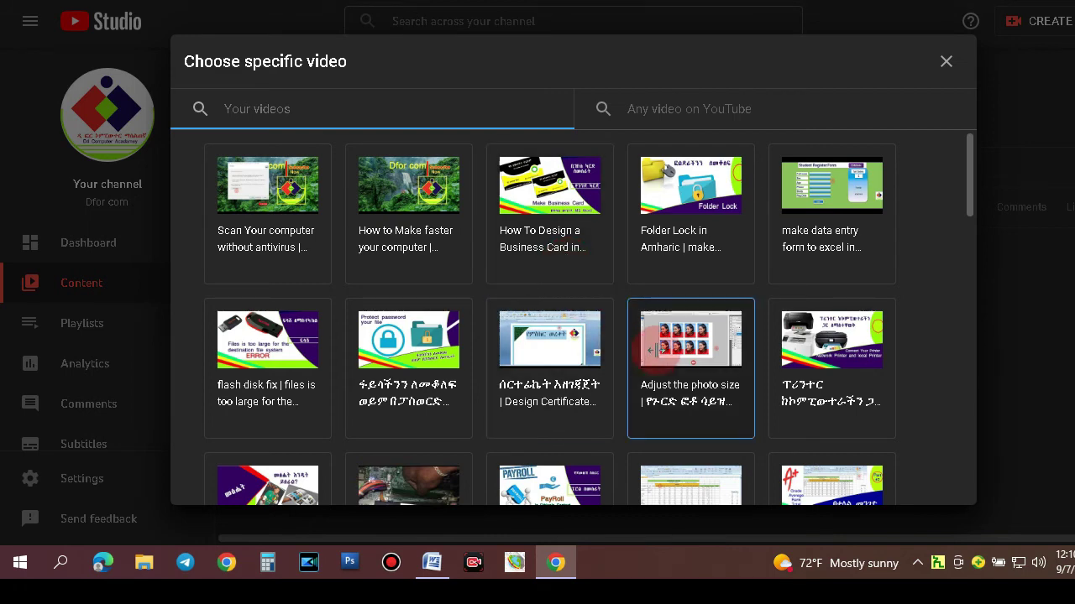
{"action": "scroll", "coordinate": [672, 353], "scroll_direction": "down", "scroll_amount": 2}
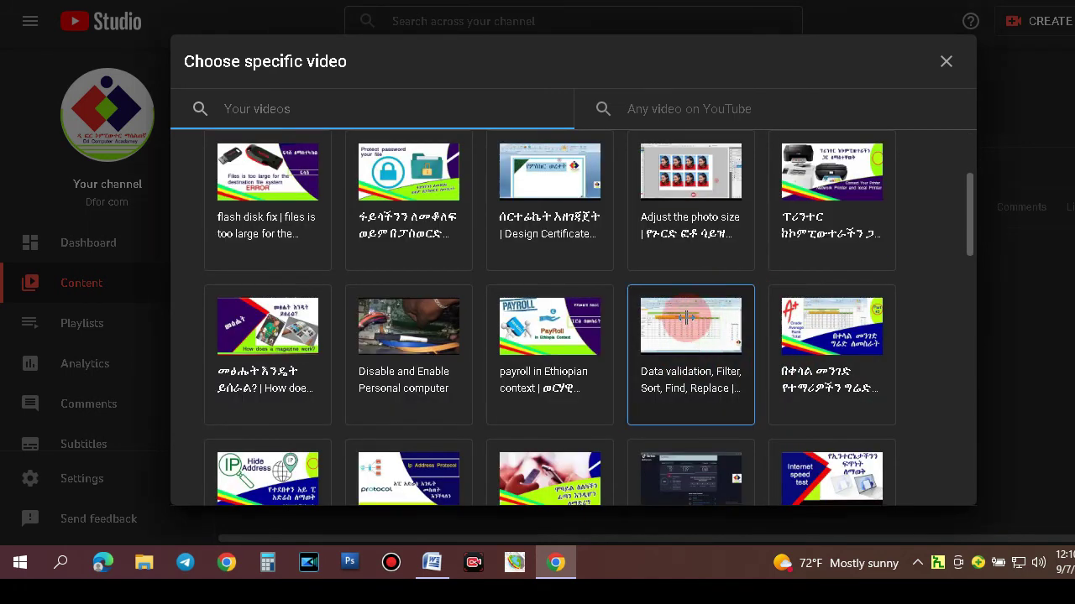
{"action": "left_click", "coordinate": [685, 323]}
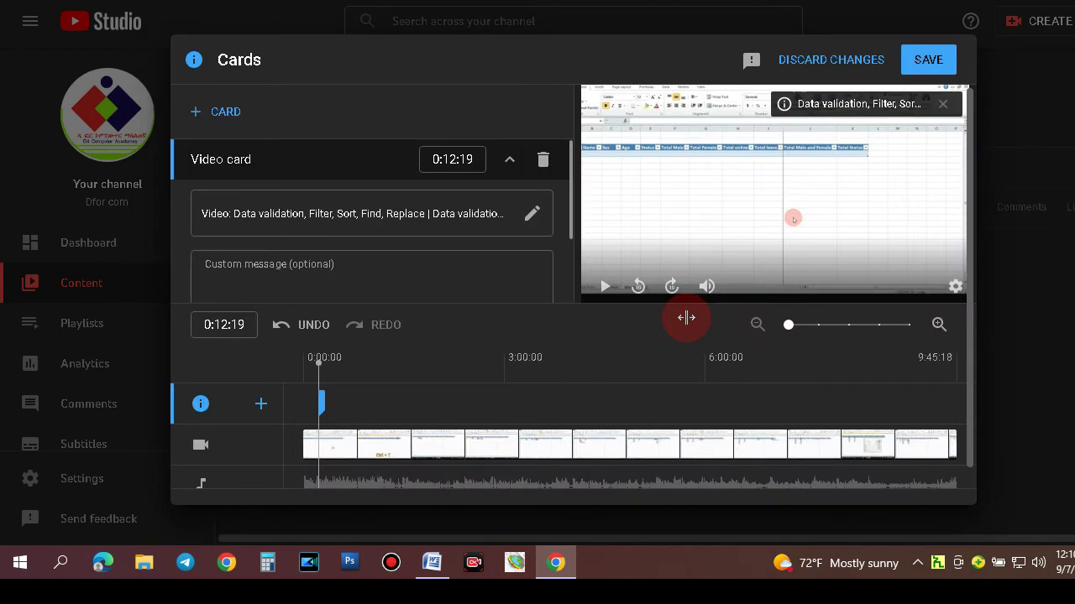
Step: Add a video card at 3:22:18 that links to the "በቀላል መንገድ የተማሪዎችን ግሬድ ለመስራት" video
{"action": "left_click", "coordinate": [529, 366]}
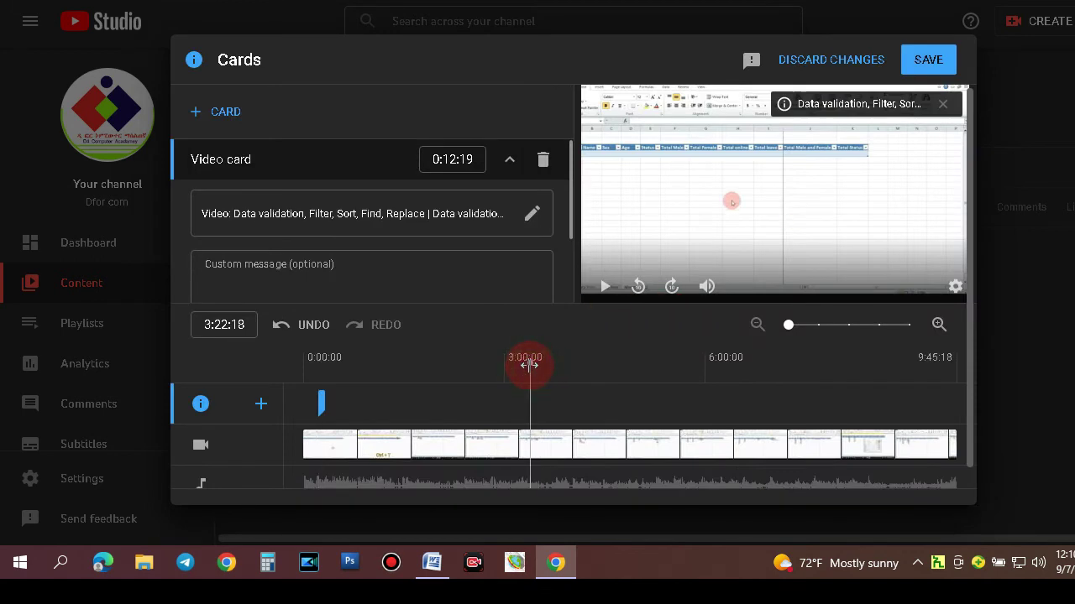
{"action": "left_click", "coordinate": [258, 406]}
{"action": "left_click", "coordinate": [273, 401]}
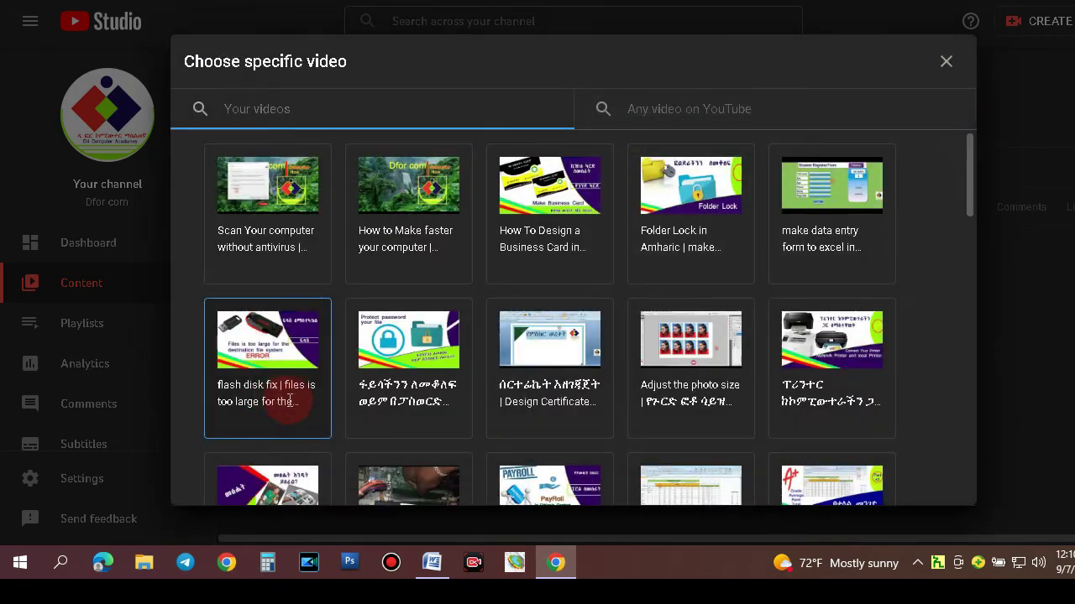
{"action": "scroll", "coordinate": [732, 359], "scroll_direction": "down", "scroll_amount": 2}
{"action": "scroll", "coordinate": [729, 351], "scroll_direction": "down", "scroll_amount": 2}
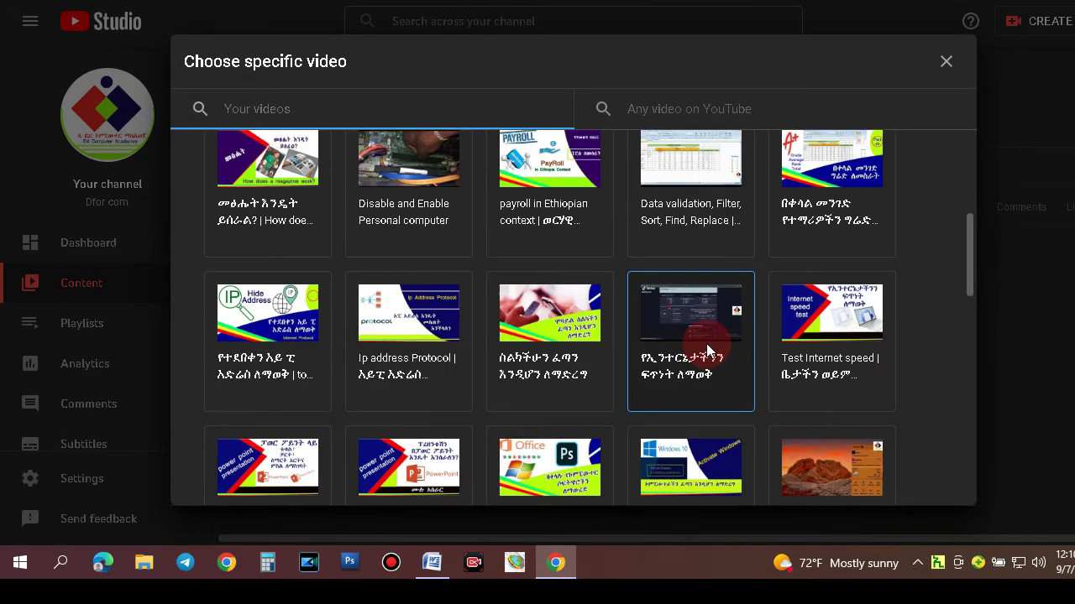
{"action": "scroll", "coordinate": [718, 331], "scroll_direction": "down", "scroll_amount": 2}
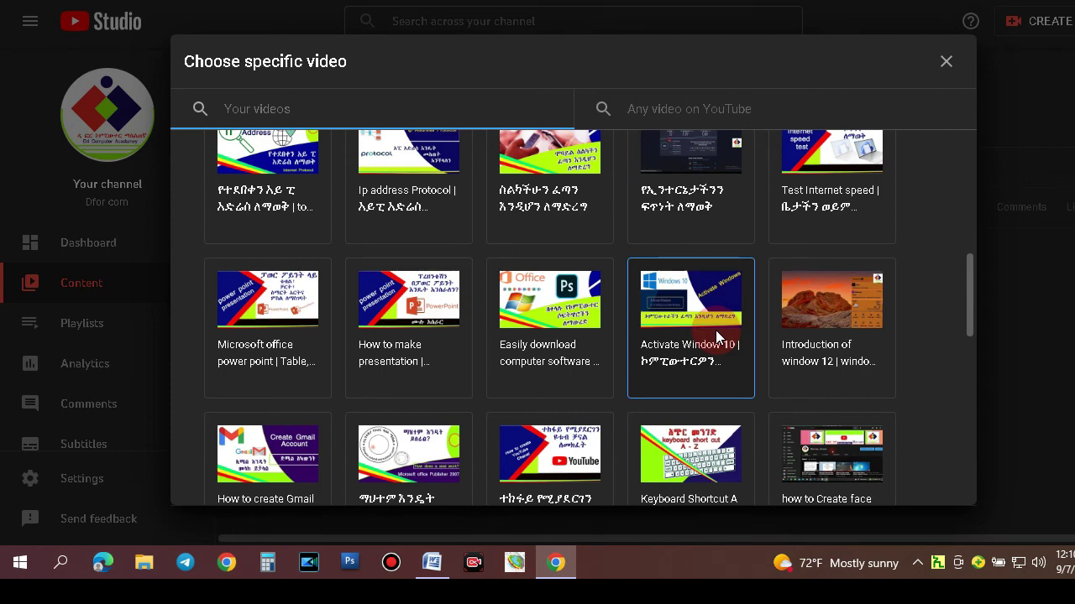
{"action": "scroll", "coordinate": [716, 331], "scroll_direction": "down", "scroll_amount": 2}
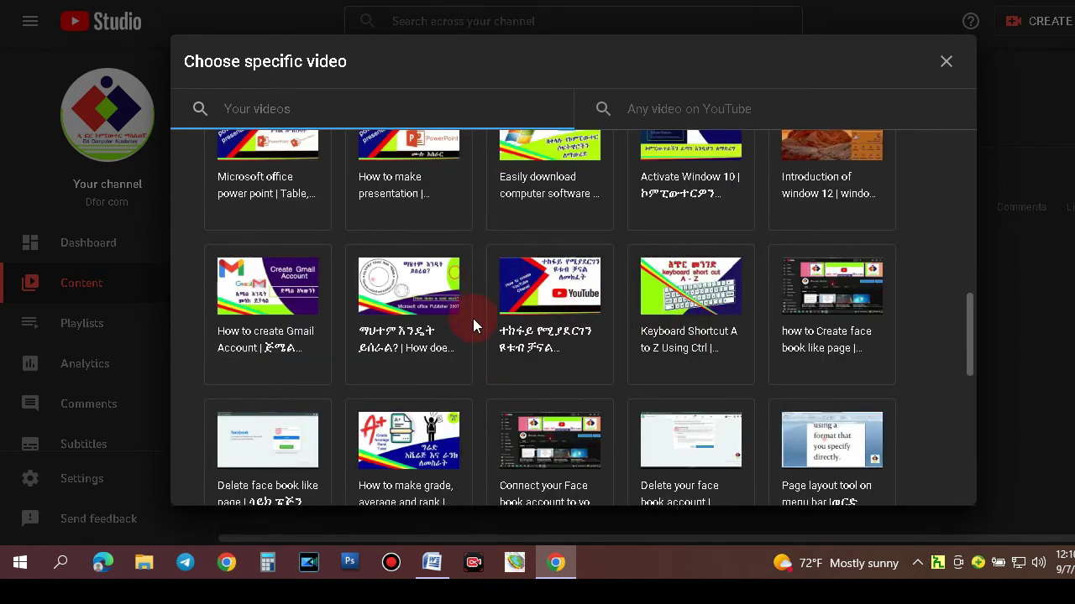
{"action": "scroll", "coordinate": [650, 342], "scroll_direction": "up", "scroll_amount": 5}
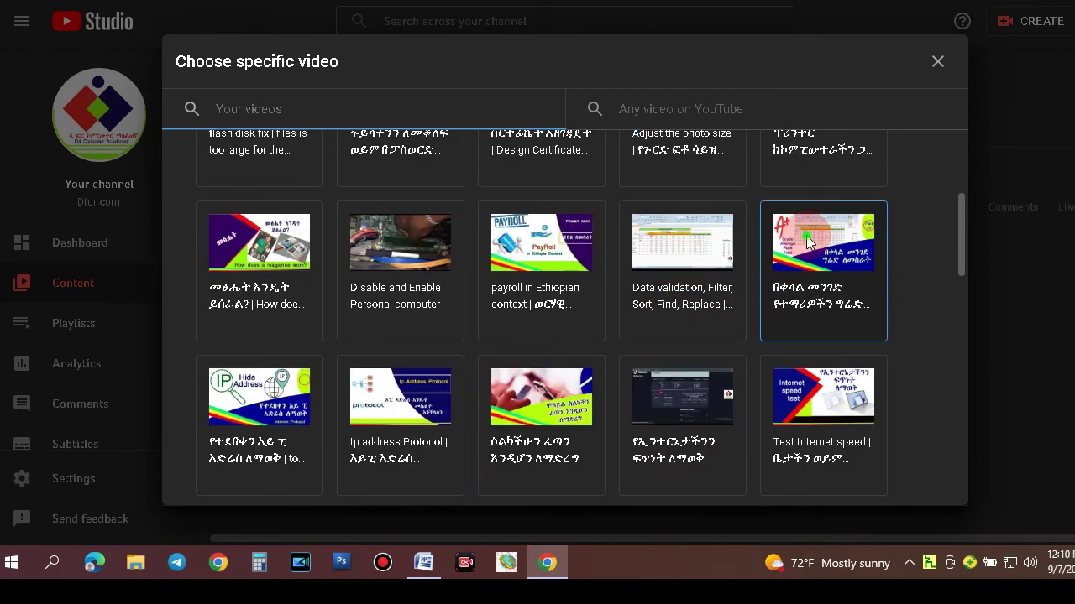
{"action": "left_click", "coordinate": [808, 241]}
Step: Add a video card at 6:39:12 that links to the "የኢንተርኔታችንን ፍጥነት ለማወቅ" video
{"action": "left_click", "coordinate": [732, 364]}
{"action": "left_click", "coordinate": [264, 406]}
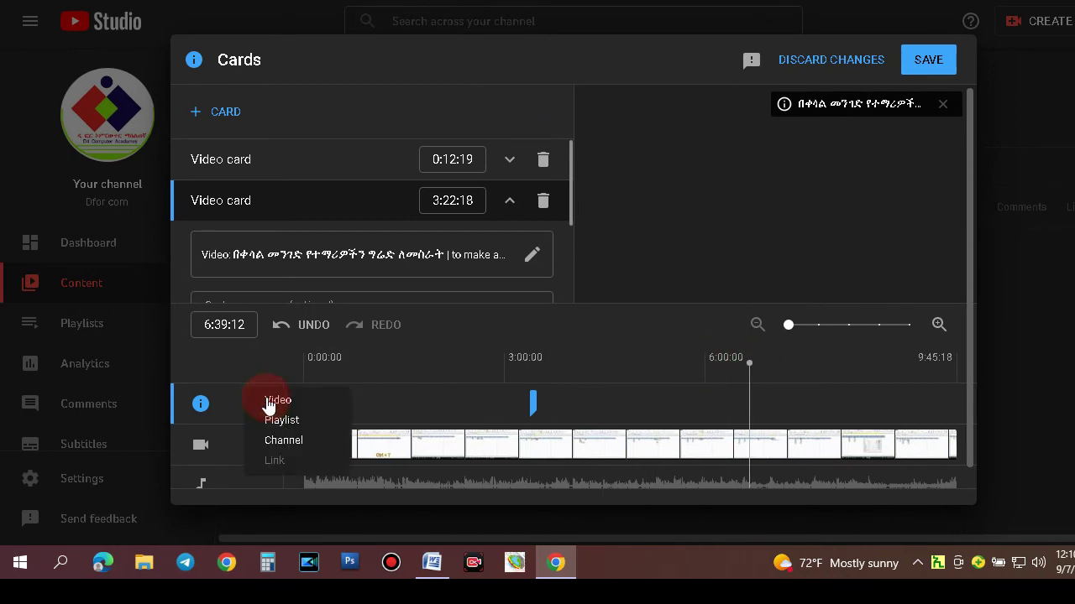
{"action": "left_click", "coordinate": [270, 401]}
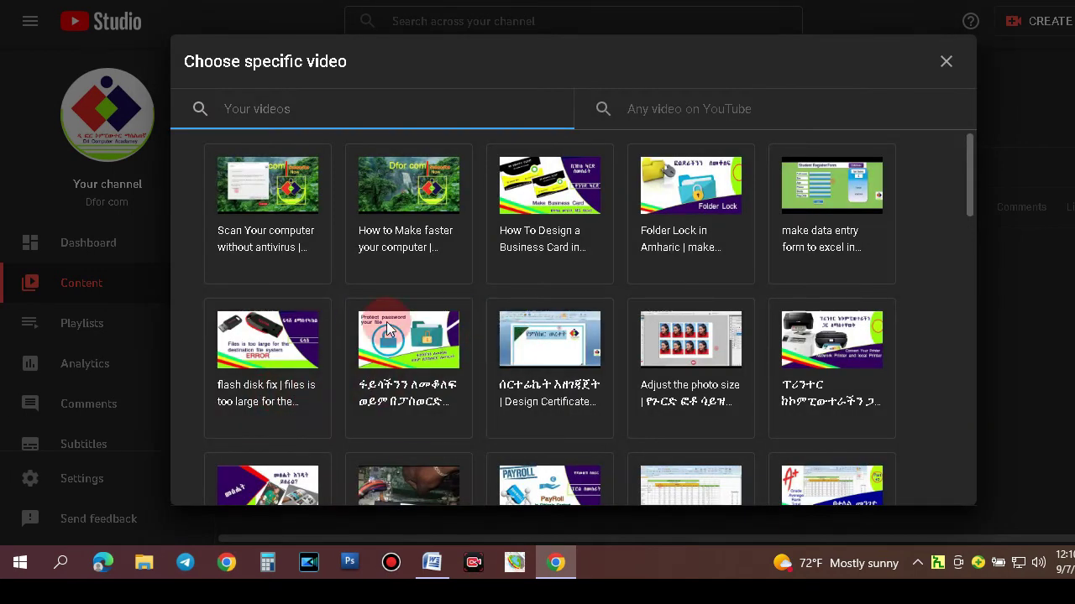
{"action": "scroll", "coordinate": [440, 327], "scroll_direction": "down", "scroll_amount": 2}
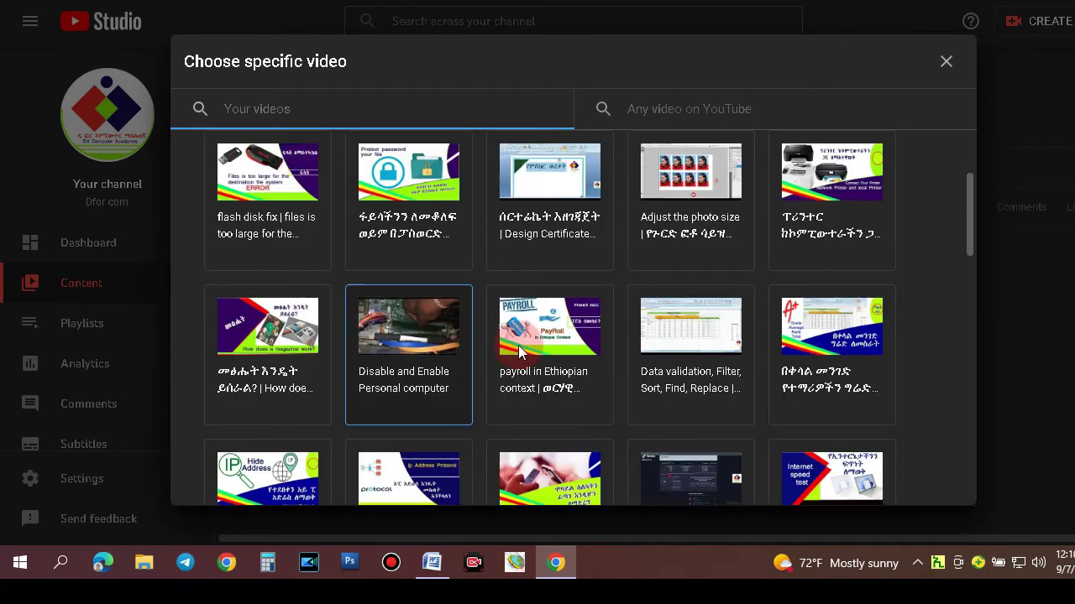
{"action": "scroll", "coordinate": [546, 352], "scroll_direction": "down", "scroll_amount": 2}
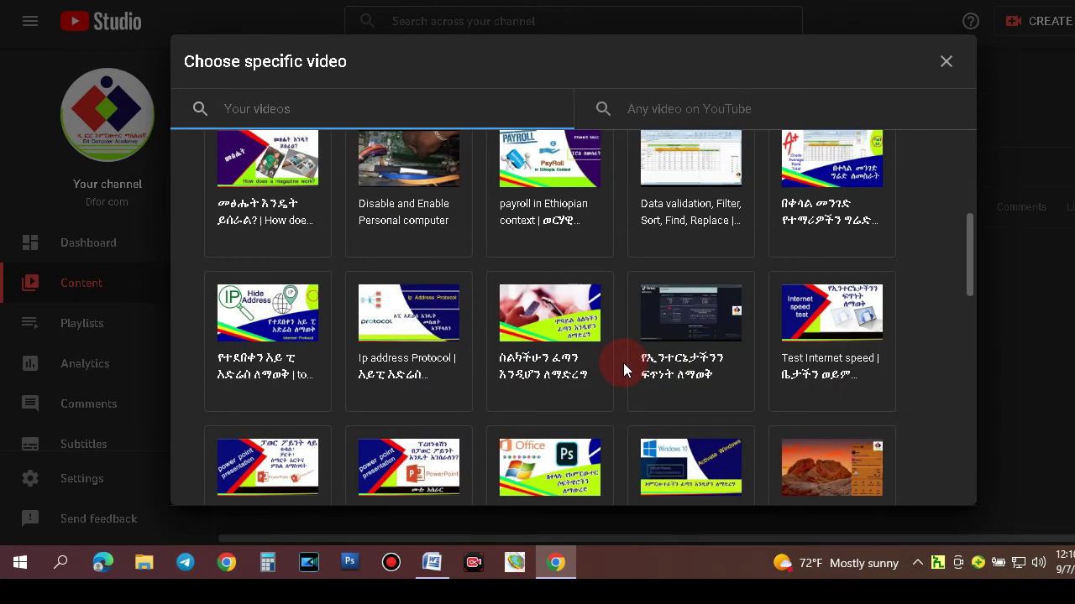
{"action": "left_click", "coordinate": [695, 293]}
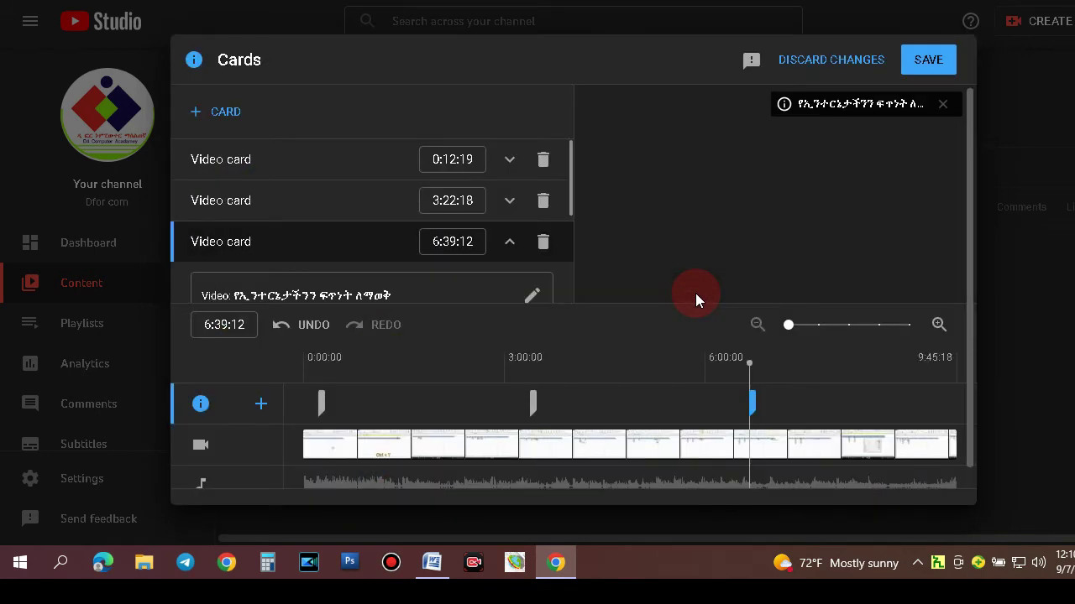
Step: Add a video card at 9:25:17 that links to the "flash disk fix | files is too large" video
{"action": "left_click_drag", "start_coordinate": [851, 372], "coordinate": [858, 369]}
{"action": "left_click", "coordinate": [189, 404]}
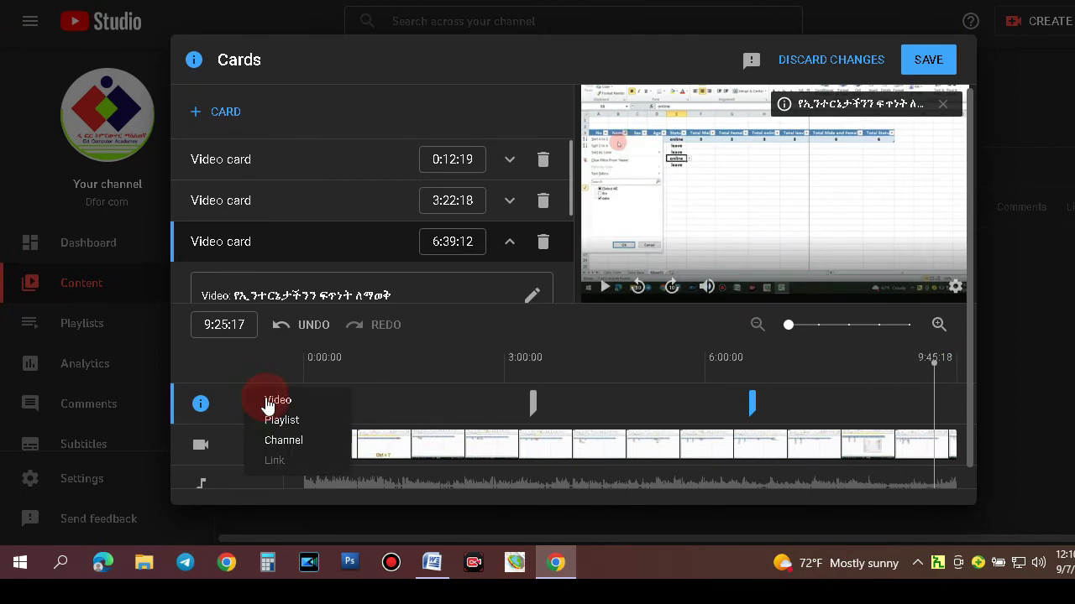
{"action": "left_click", "coordinate": [268, 404]}
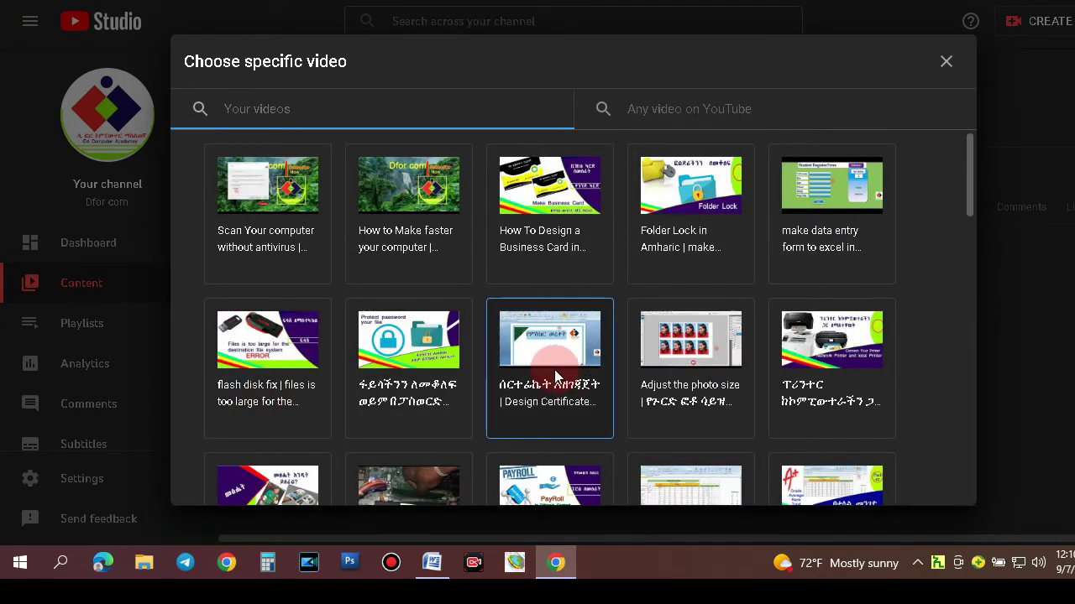
{"action": "left_click", "coordinate": [271, 335]}
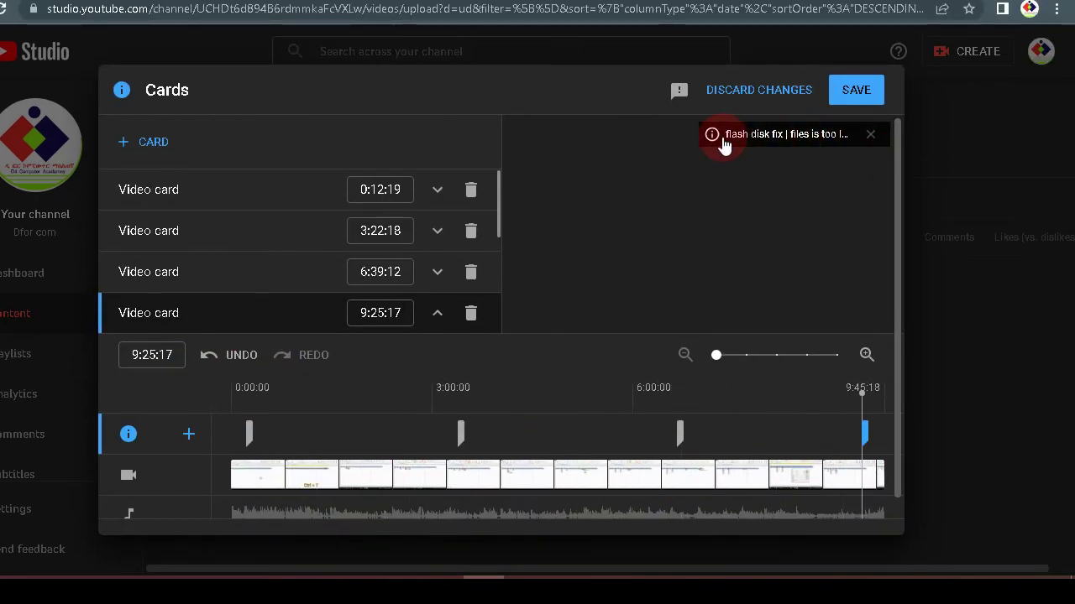
Step: Check the cards placed at 6:39:12 and 3:22:18 on the timeline and save all cards
{"action": "left_click", "coordinate": [684, 429]}
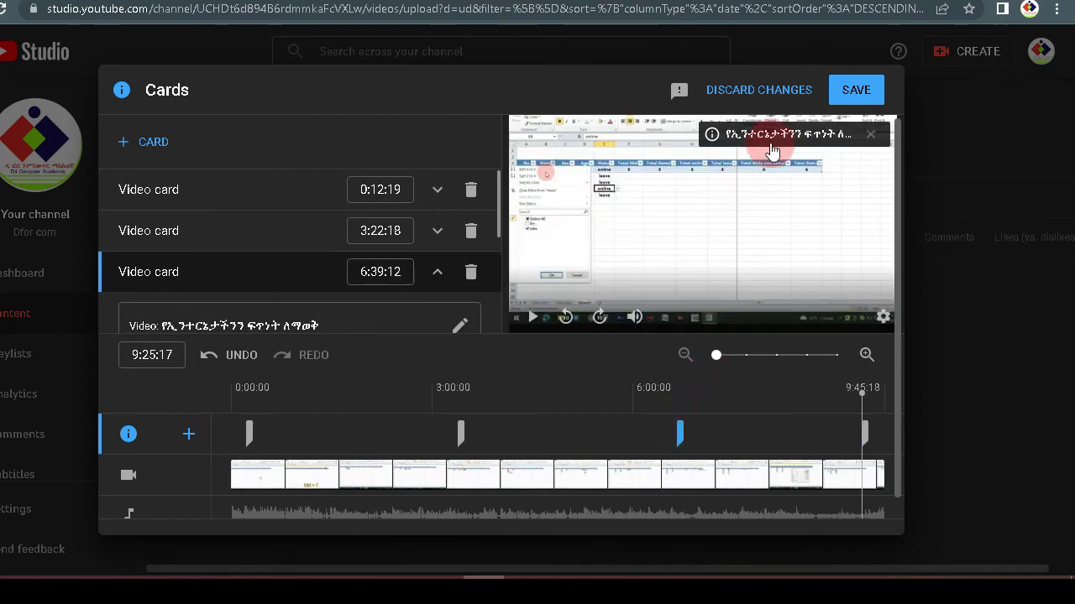
{"action": "left_click", "coordinate": [457, 427]}
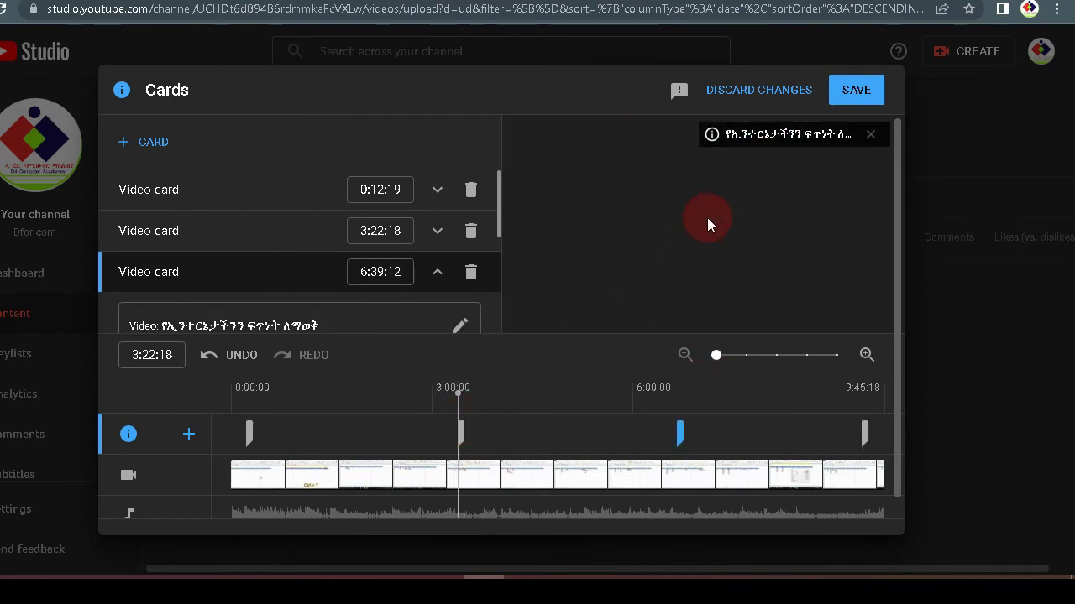
{"action": "left_click", "coordinate": [860, 102]}
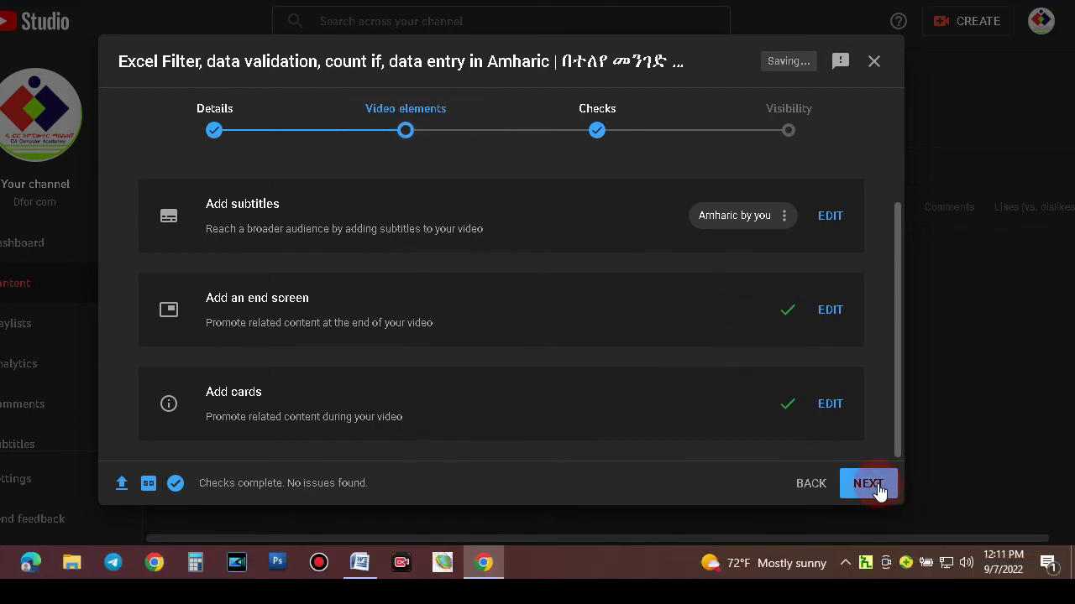
Step: Review the video's copyright check and proceed to its visibility settings
{"action": "left_click", "coordinate": [868, 484]}
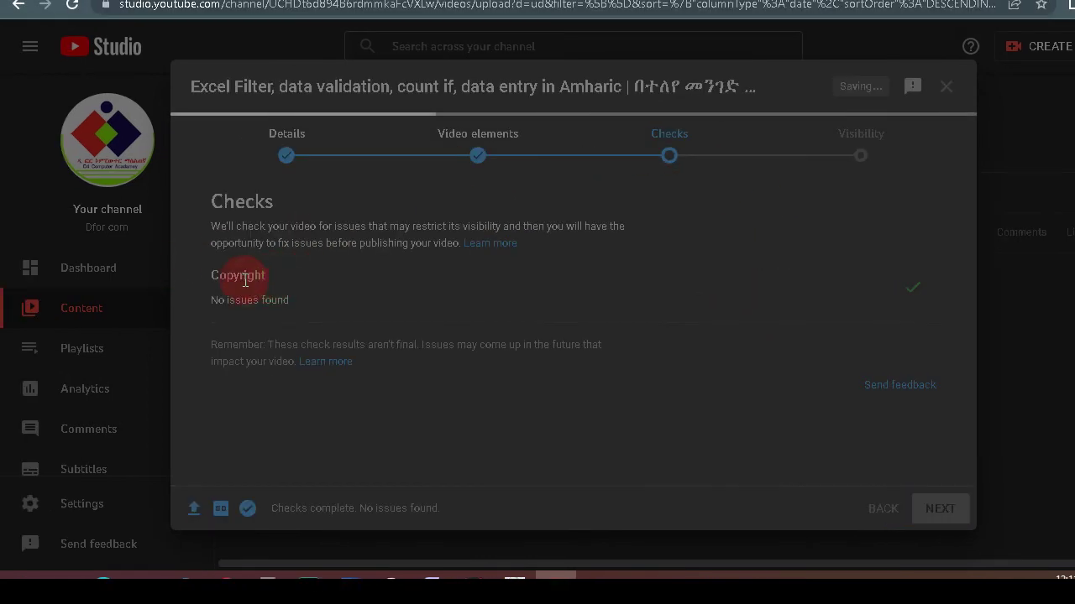
{"action": "left_click_drag", "start_coordinate": [293, 299], "coordinate": [211, 304]}
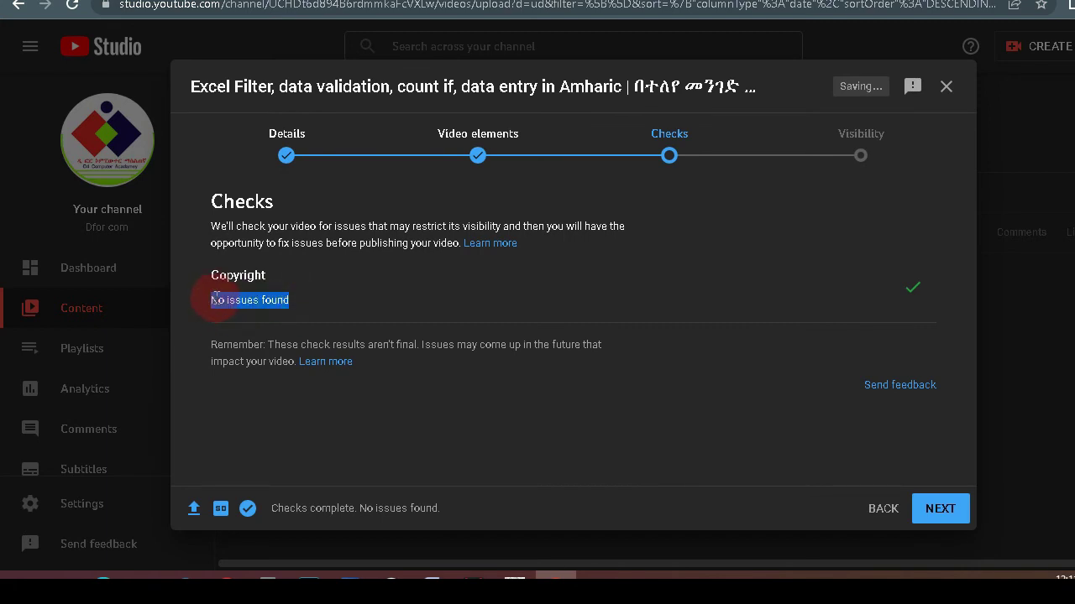
{"action": "left_click", "coordinate": [295, 301]}
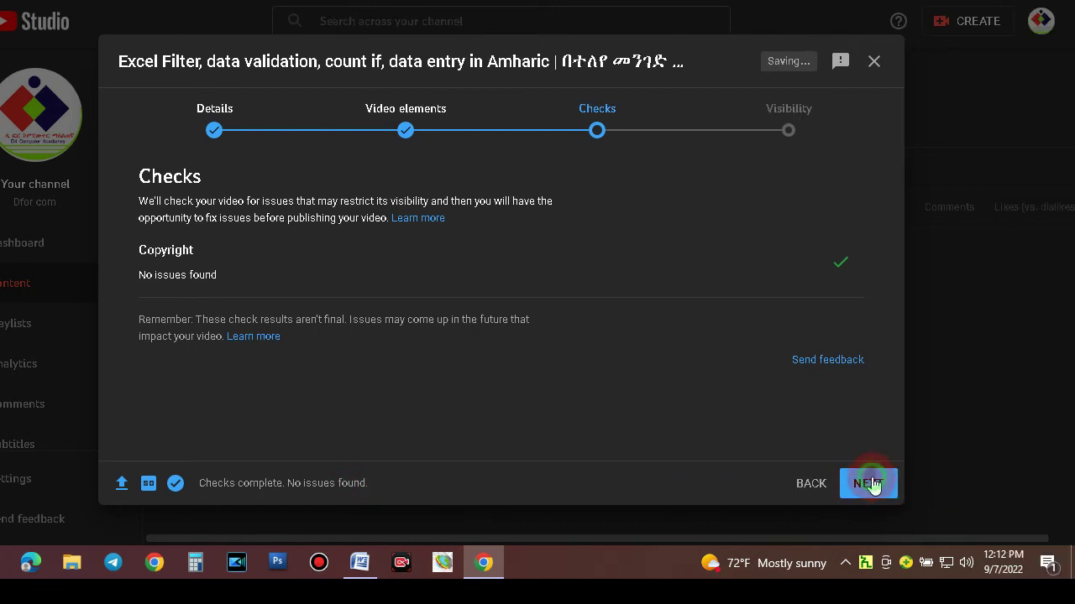
{"action": "left_click", "coordinate": [871, 485]}
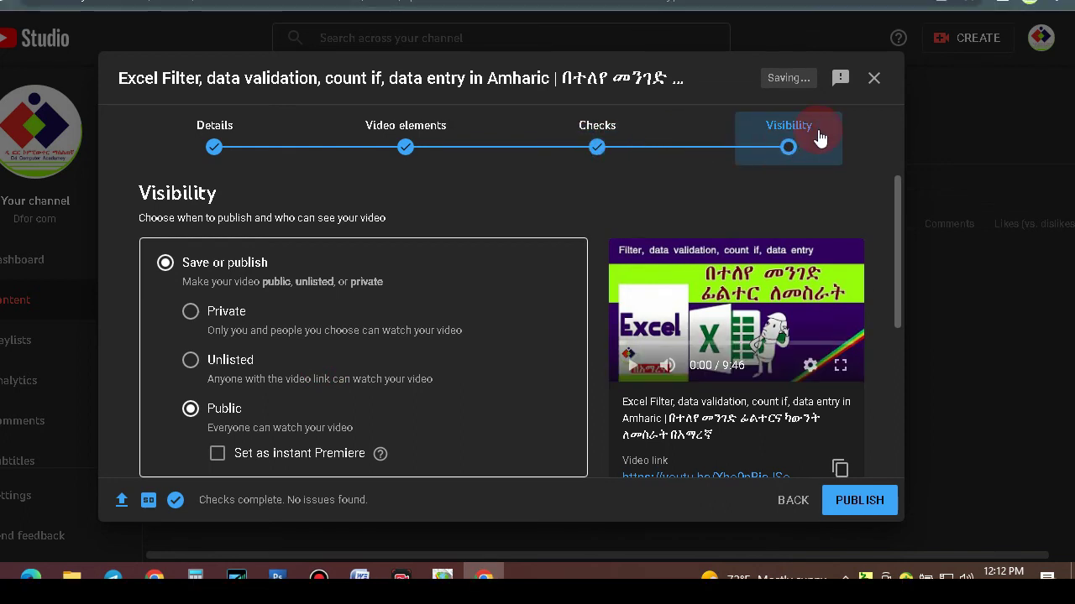
{"action": "left_click", "coordinate": [783, 145]}
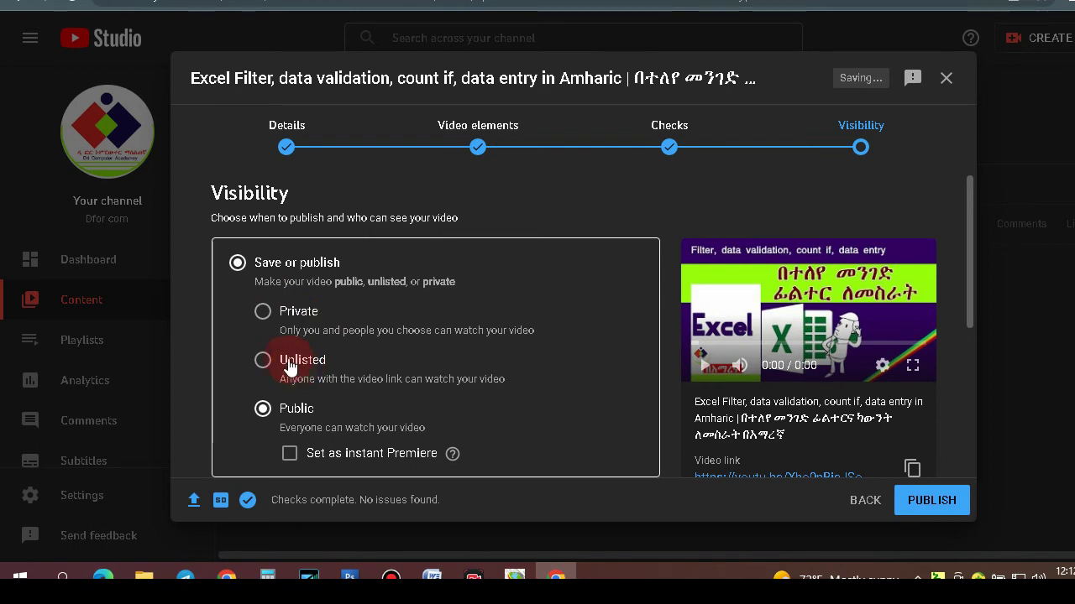
Step: Set the video's visibility to Unlisted
{"action": "left_click", "coordinate": [263, 360]}
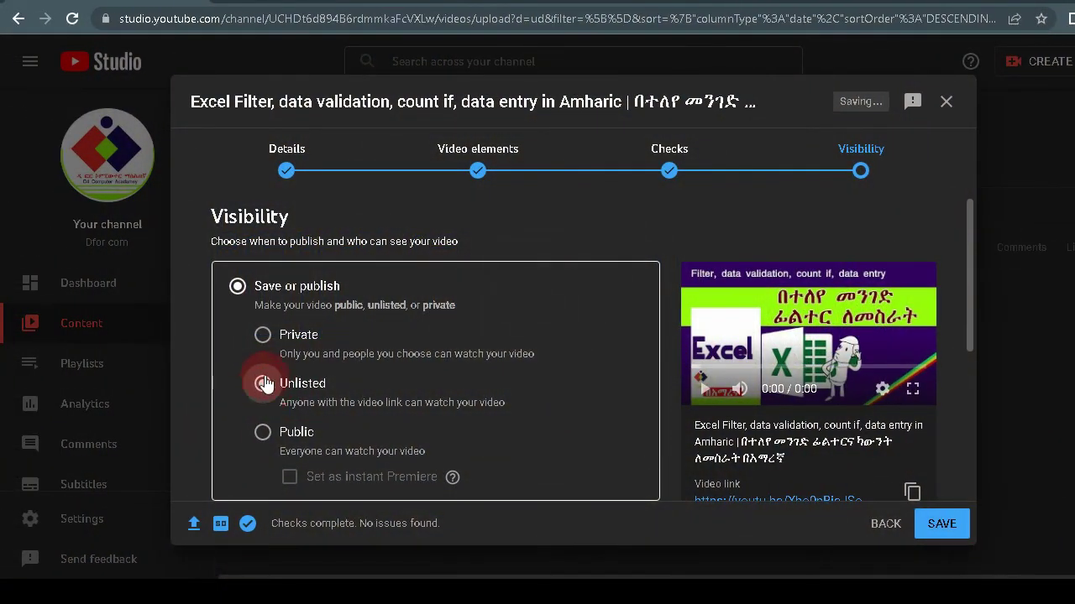
{"action": "left_click", "coordinate": [264, 384]}
{"action": "scroll", "coordinate": [369, 377], "scroll_direction": "down", "scroll_amount": 2}
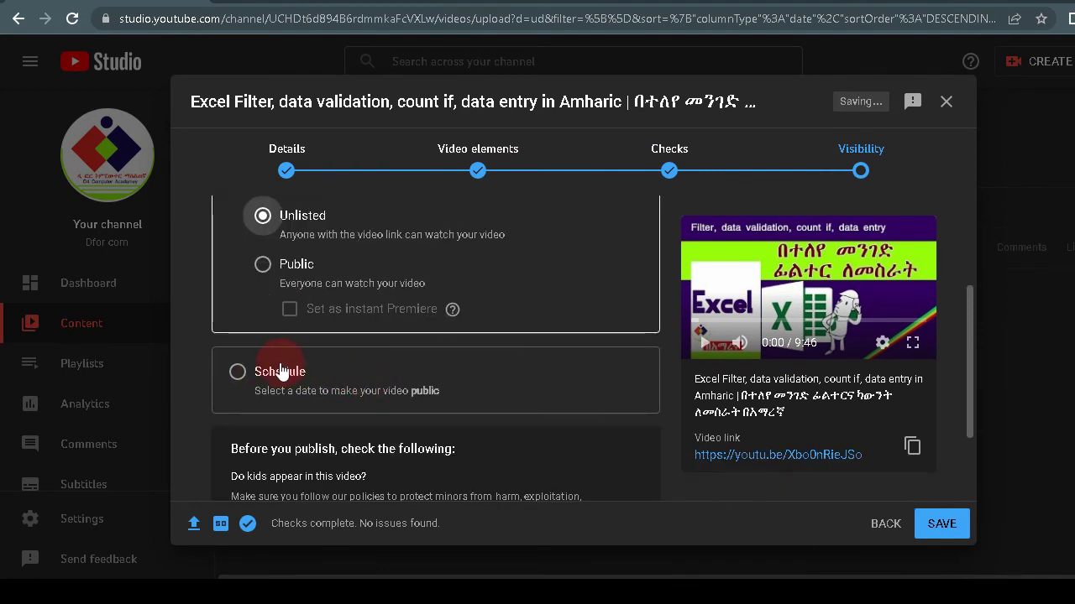
Step: Set the video's visibility to Public with the instant Premiere option and look through the pre-publishing notes
{"action": "left_click", "coordinate": [270, 273]}
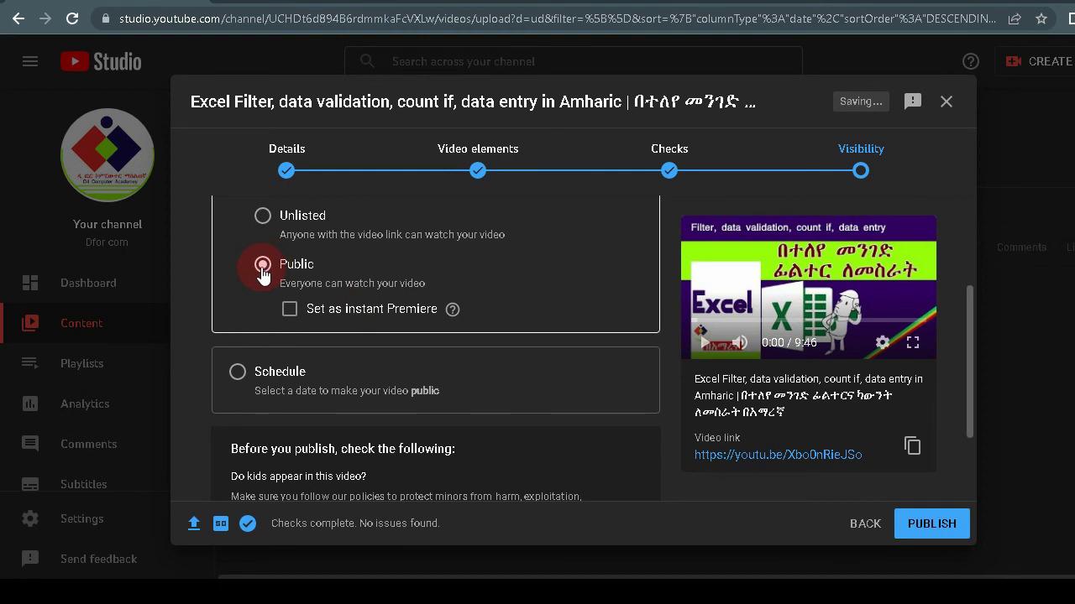
{"action": "left_click", "coordinate": [336, 337]}
{"action": "scroll", "coordinate": [379, 436], "scroll_direction": "down", "scroll_amount": 2}
{"action": "scroll", "coordinate": [379, 429], "scroll_direction": "up", "scroll_amount": 2}
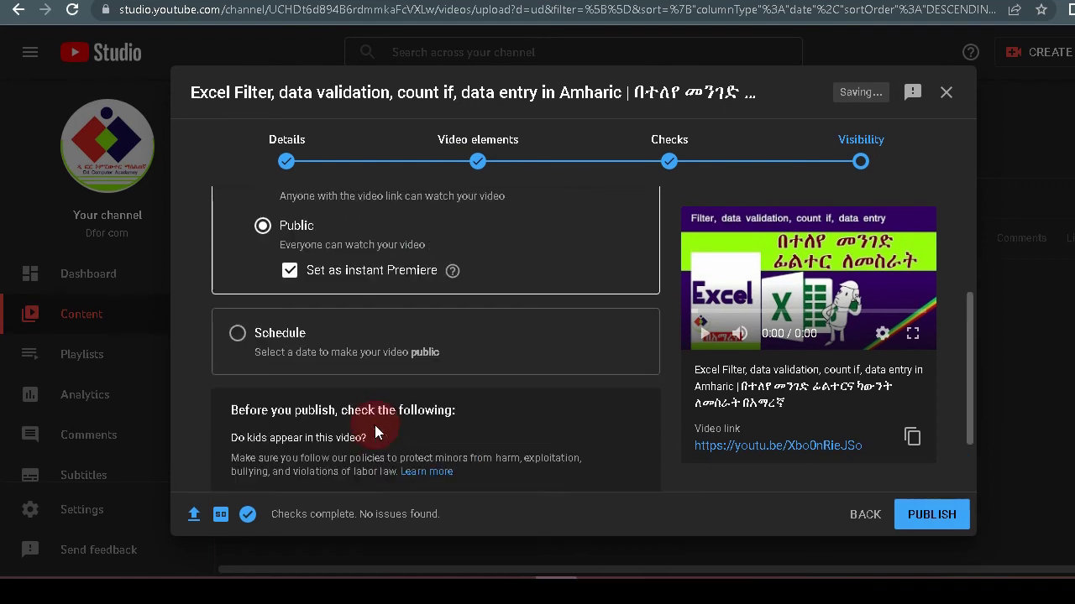
Step: Try to schedule the video as a Premiere for Sep 8, 2022 at 12:00 AM
{"action": "left_click", "coordinate": [240, 336]}
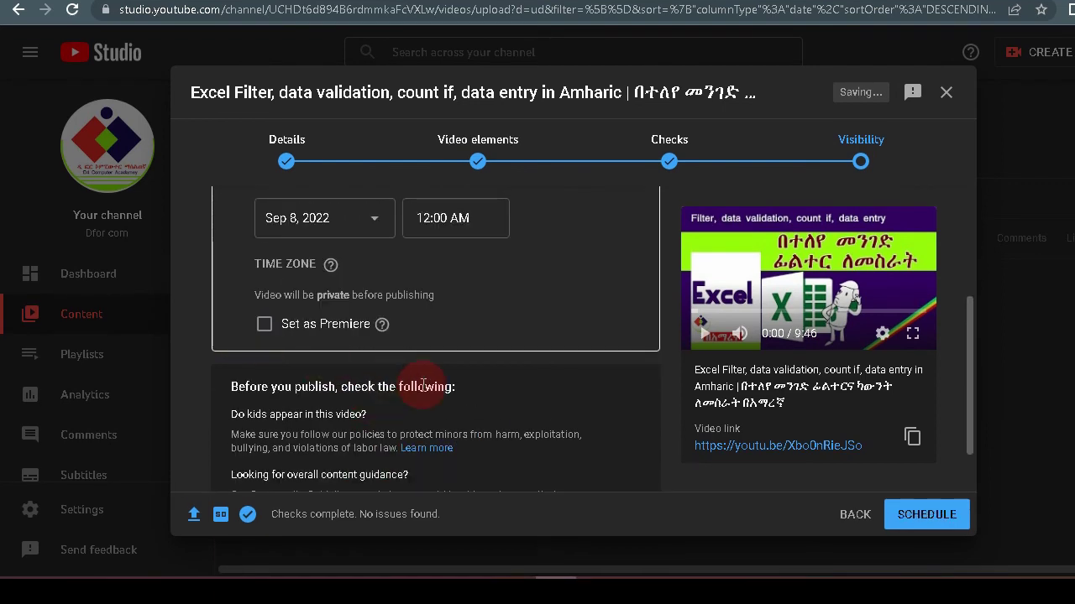
{"action": "scroll", "coordinate": [393, 382], "scroll_direction": "up", "scroll_amount": 3}
{"action": "scroll", "coordinate": [483, 382], "scroll_direction": "down", "scroll_amount": 1}
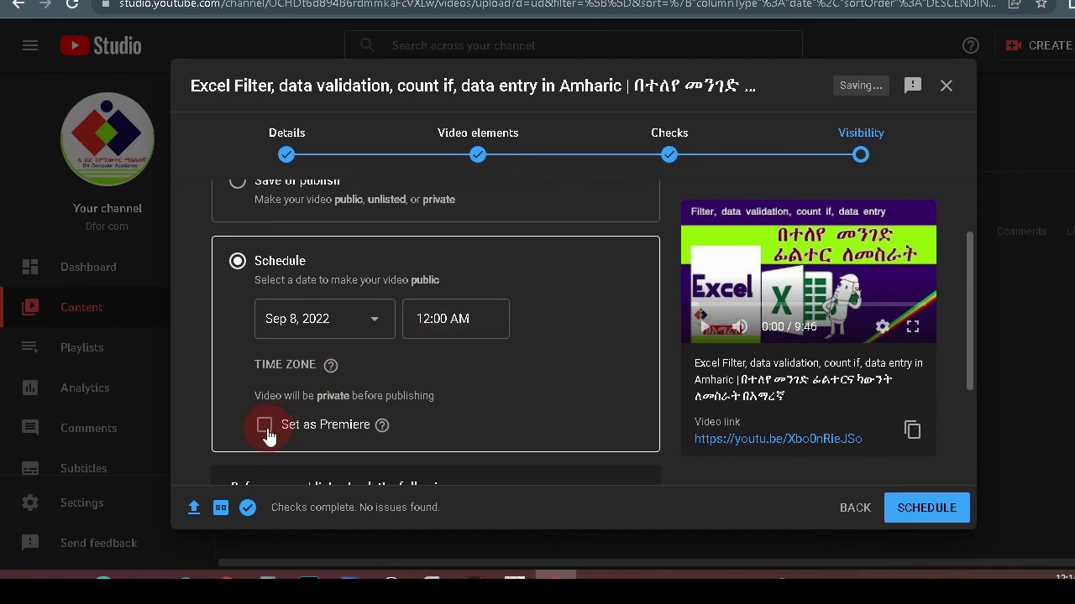
{"action": "left_click", "coordinate": [266, 431]}
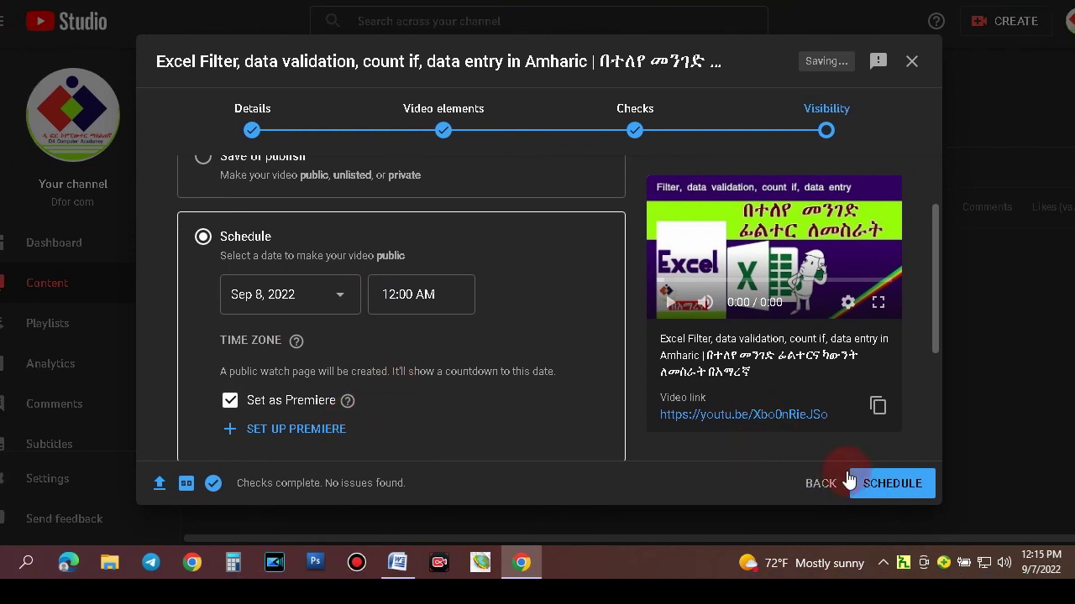
{"action": "left_click", "coordinate": [927, 491]}
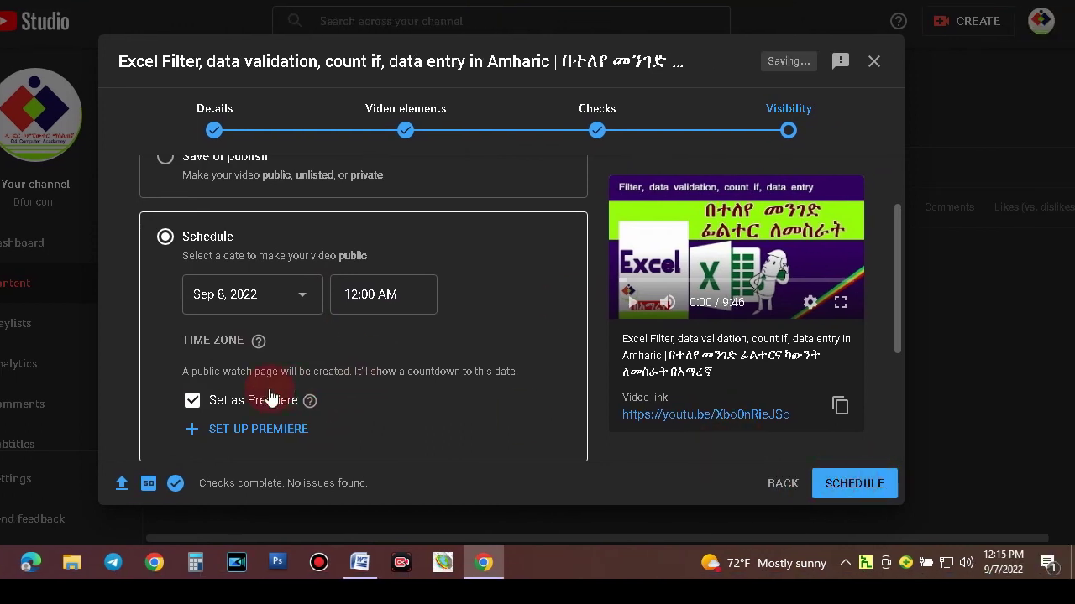
{"action": "scroll", "coordinate": [406, 371], "scroll_direction": "up", "scroll_amount": 1}
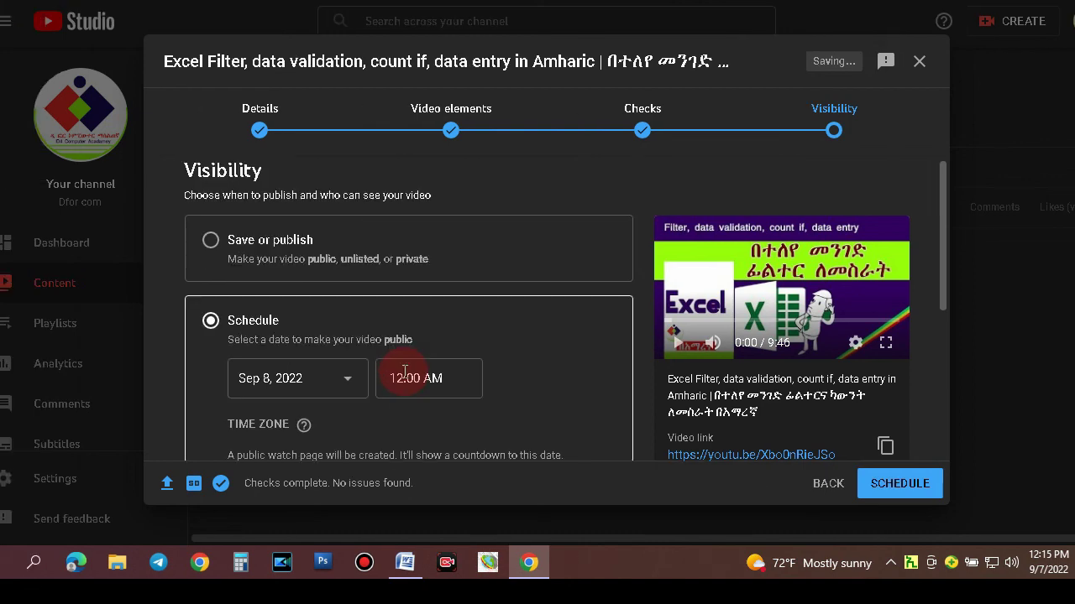
Step: Publish the video immediately as Public with the instant Premiere option enabled
{"action": "left_click", "coordinate": [245, 241]}
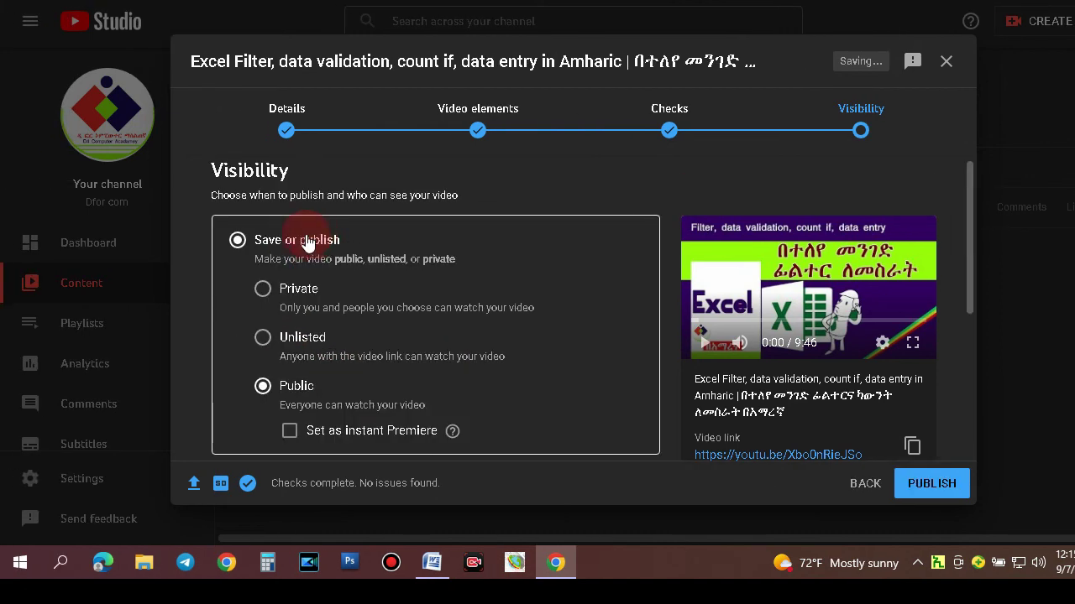
{"action": "scroll", "coordinate": [336, 280], "scroll_direction": "down", "scroll_amount": 1}
{"action": "left_click", "coordinate": [263, 304]}
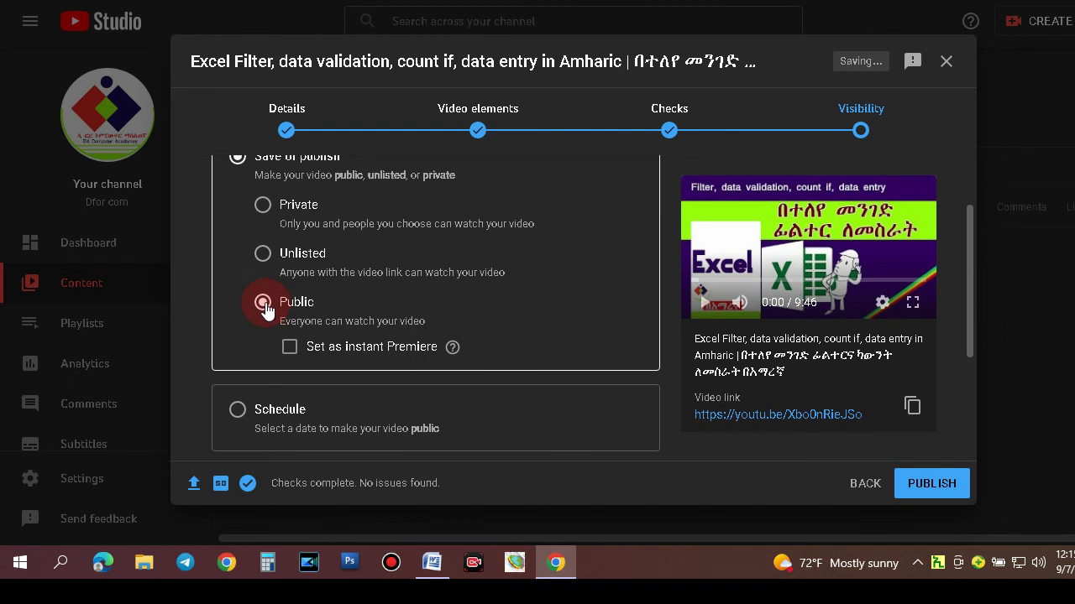
{"action": "left_click", "coordinate": [290, 348]}
{"action": "scroll", "coordinate": [412, 329], "scroll_direction": "down", "scroll_amount": 3}
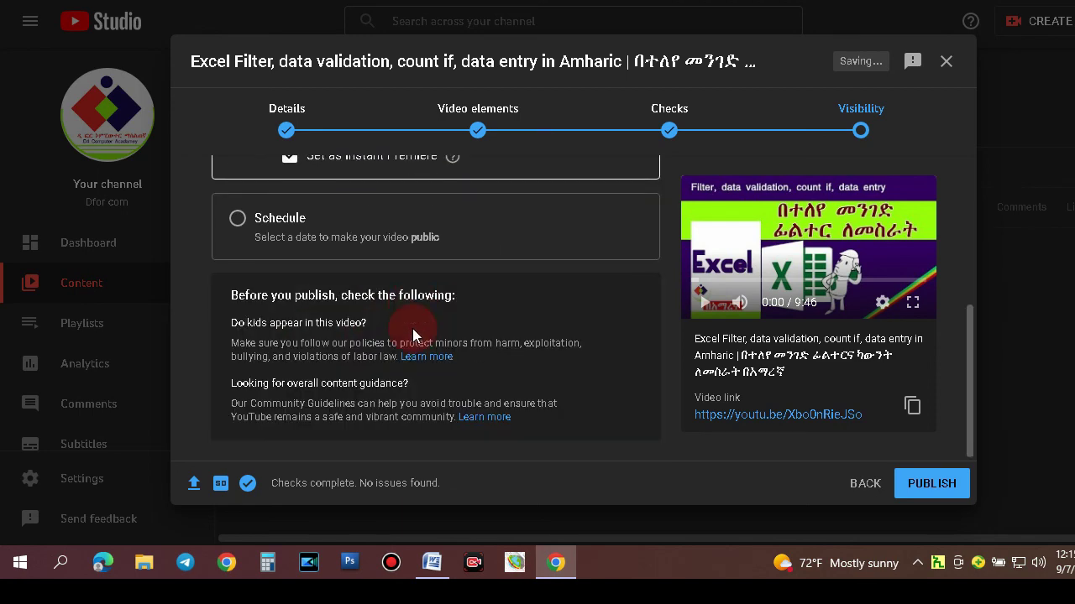
{"action": "scroll", "coordinate": [412, 328], "scroll_direction": "up", "scroll_amount": 3}
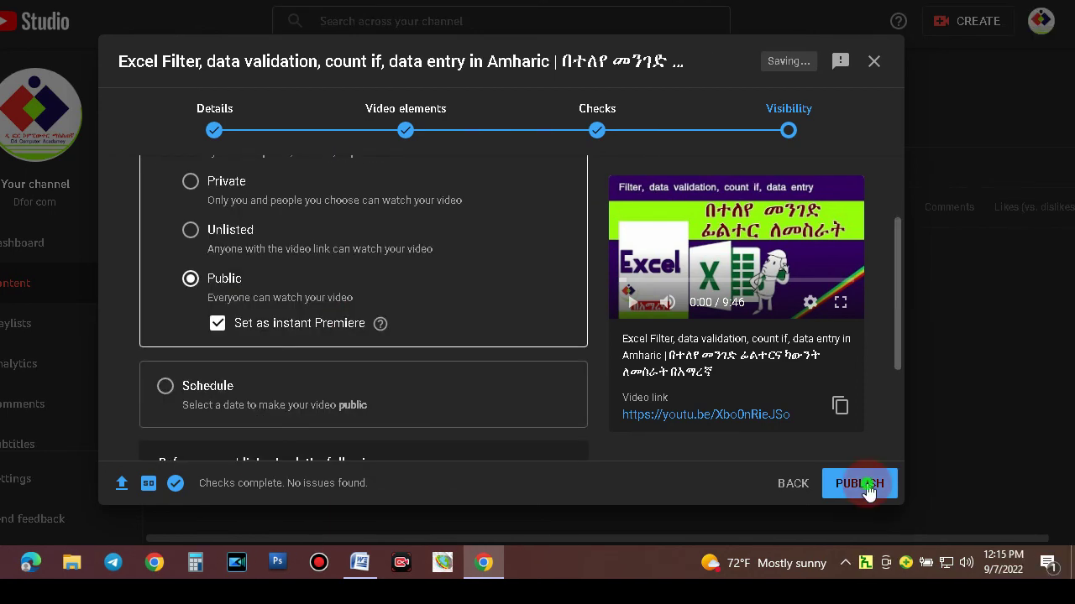
{"action": "left_click", "coordinate": [867, 485]}
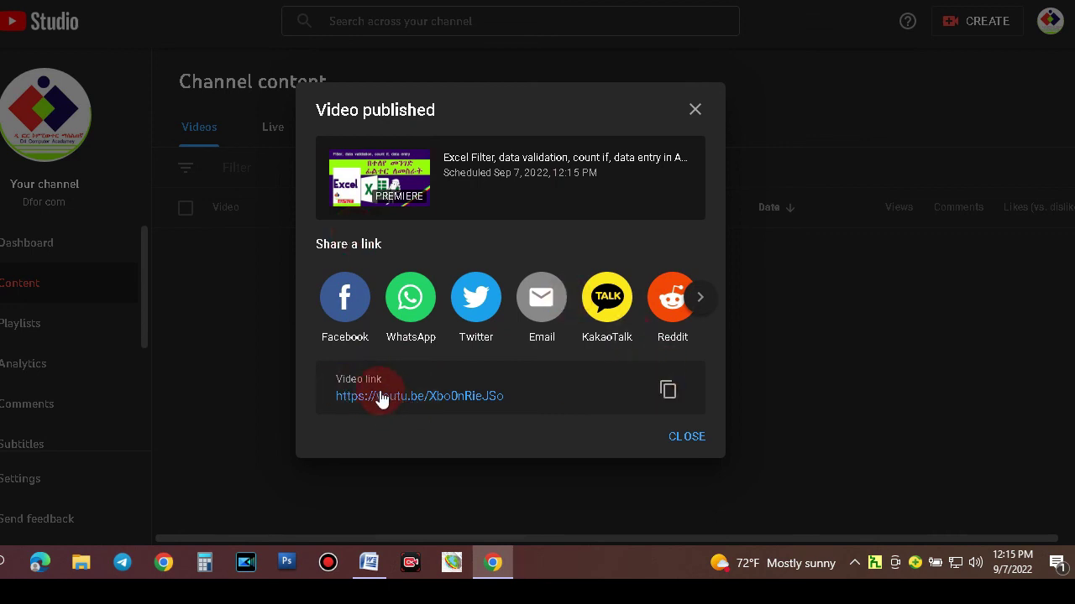
Step: Copy the published video's link and close the sharing dialog to return to the channel content list
{"action": "left_click", "coordinate": [668, 391]}
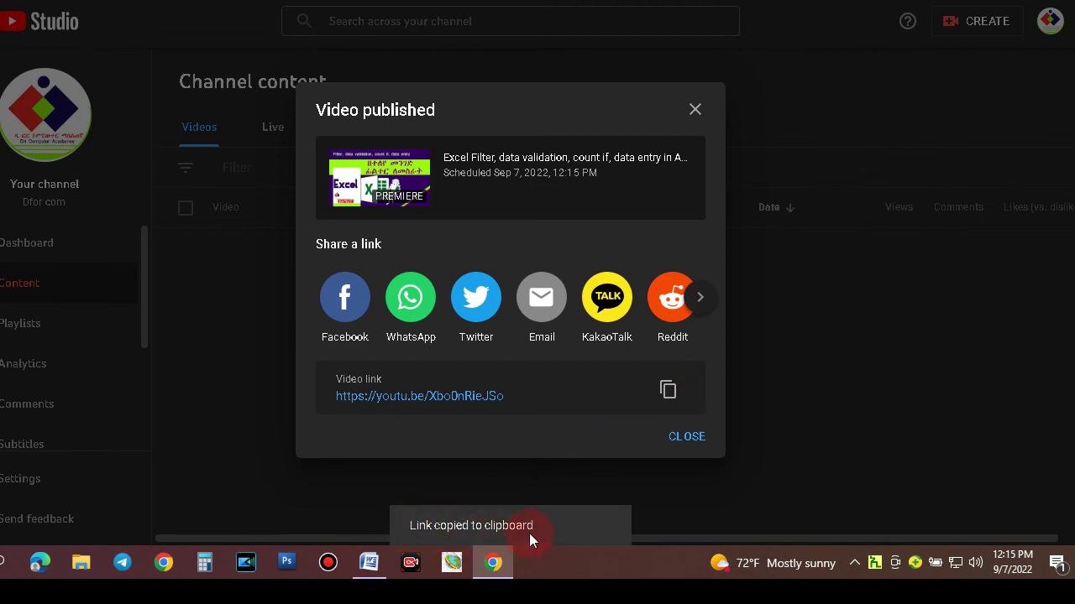
{"action": "left_click", "coordinate": [667, 392]}
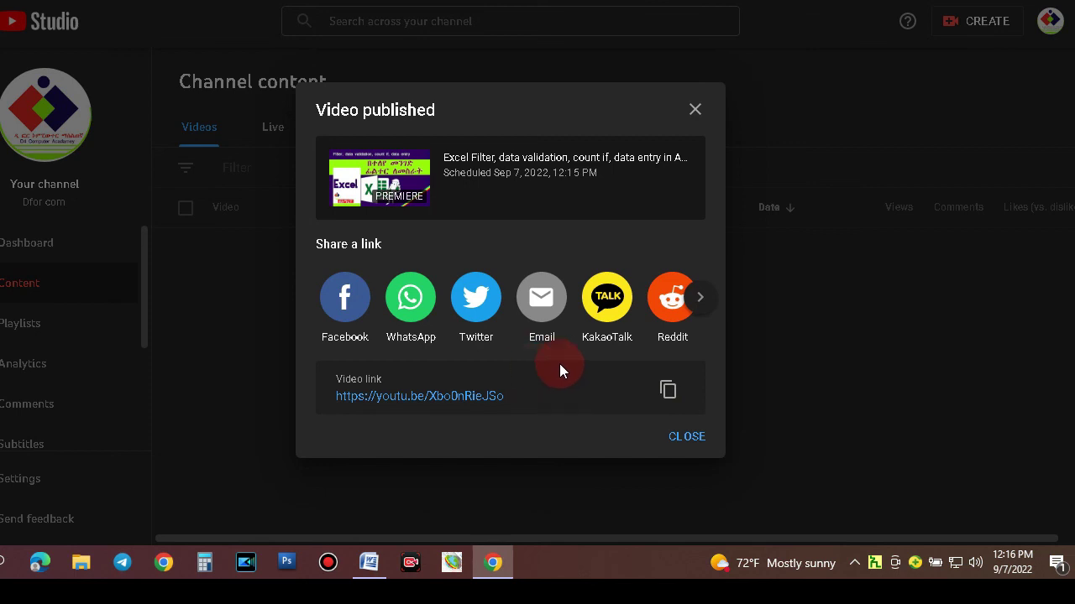
{"action": "left_click", "coordinate": [688, 438]}
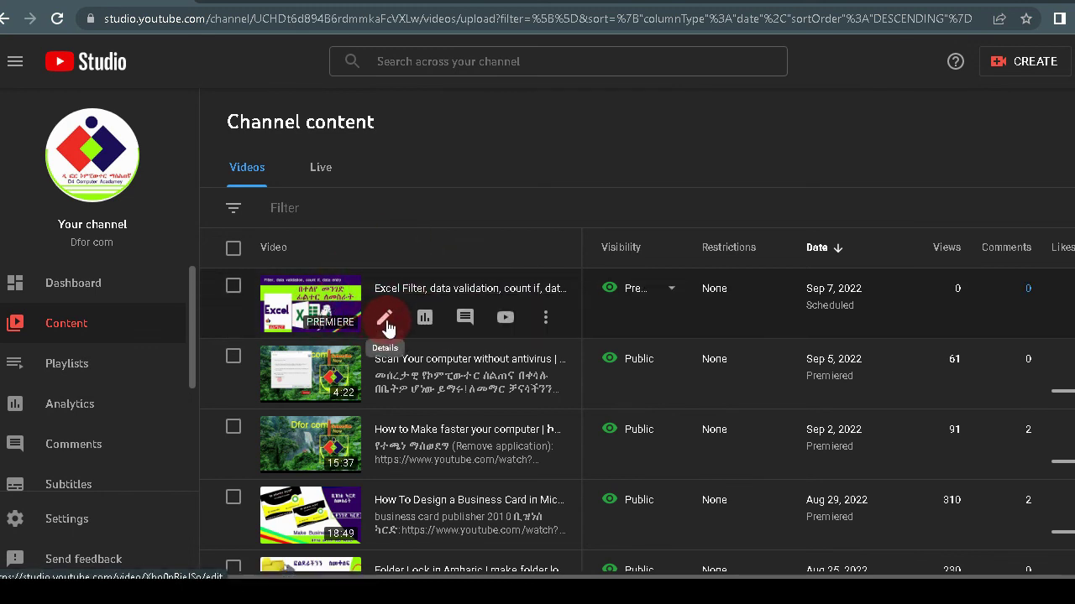
{"action": "left_click", "coordinate": [489, 192]}
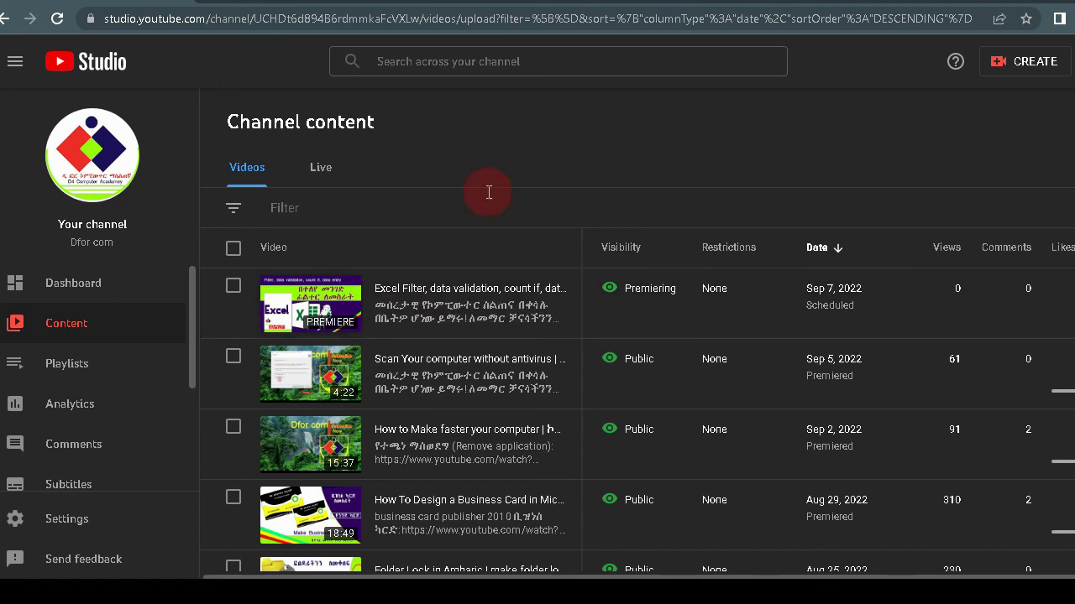